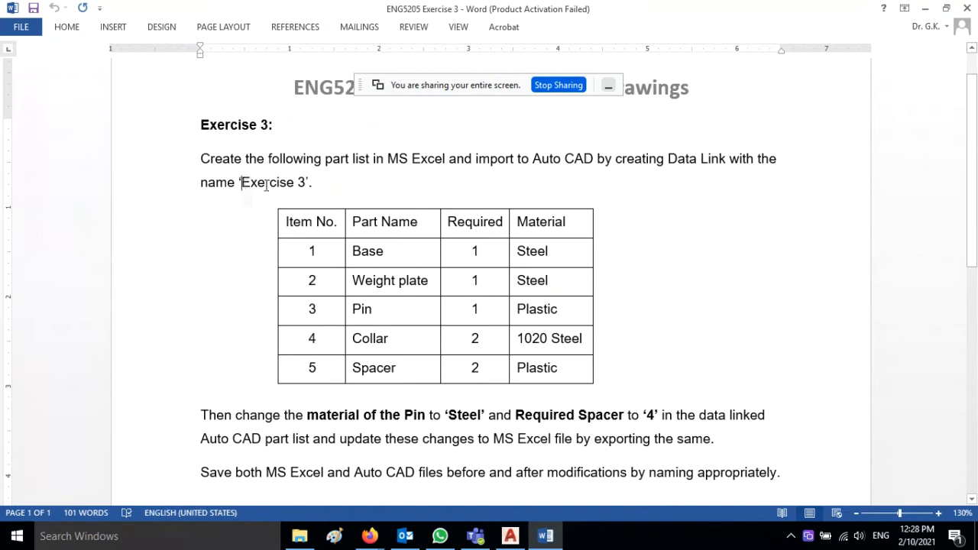
Launch Excel 2013, dismiss the activation notice, and create a blank workbook in a maximized window.
left_click(282, 220)
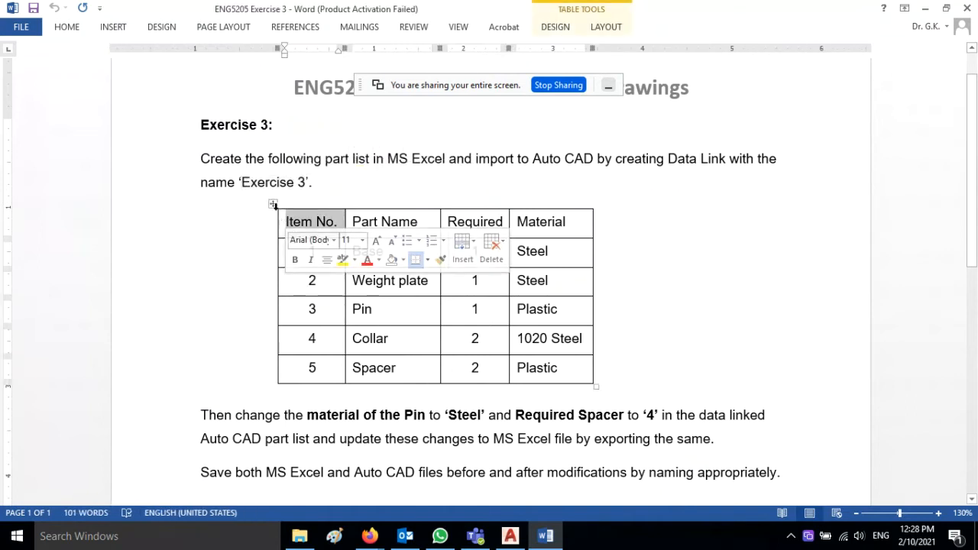
left_click(273, 204)
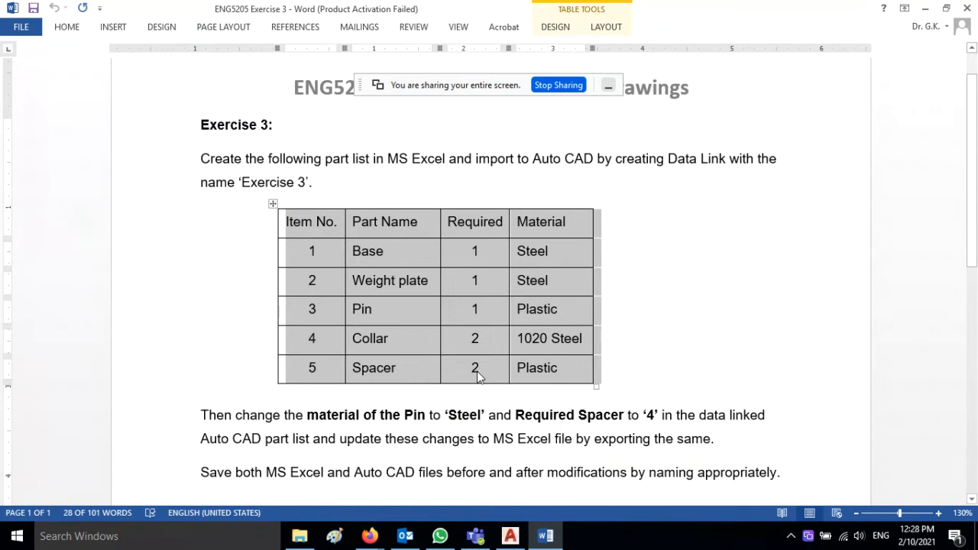
left_click(19, 538)
type("ex")
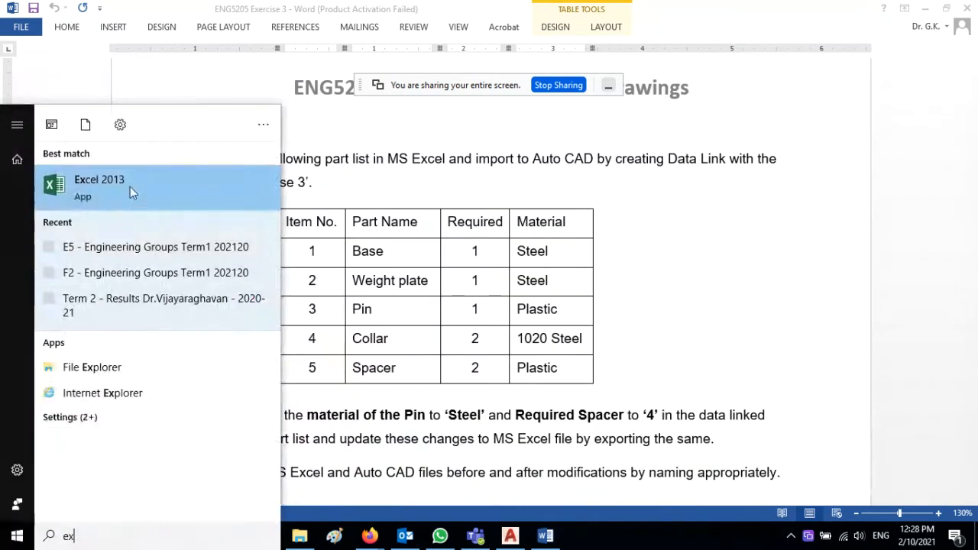
left_click(129, 190)
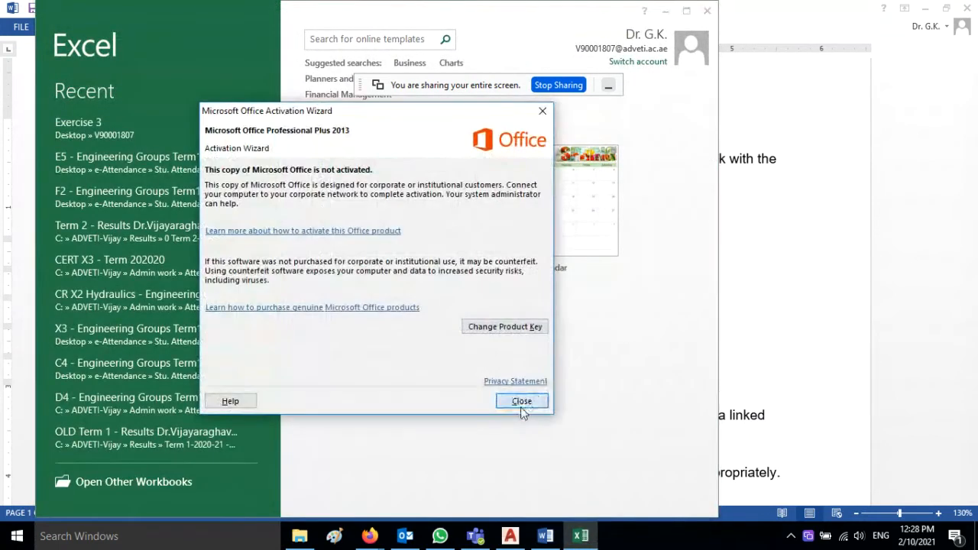
left_click(519, 401)
left_click(393, 215)
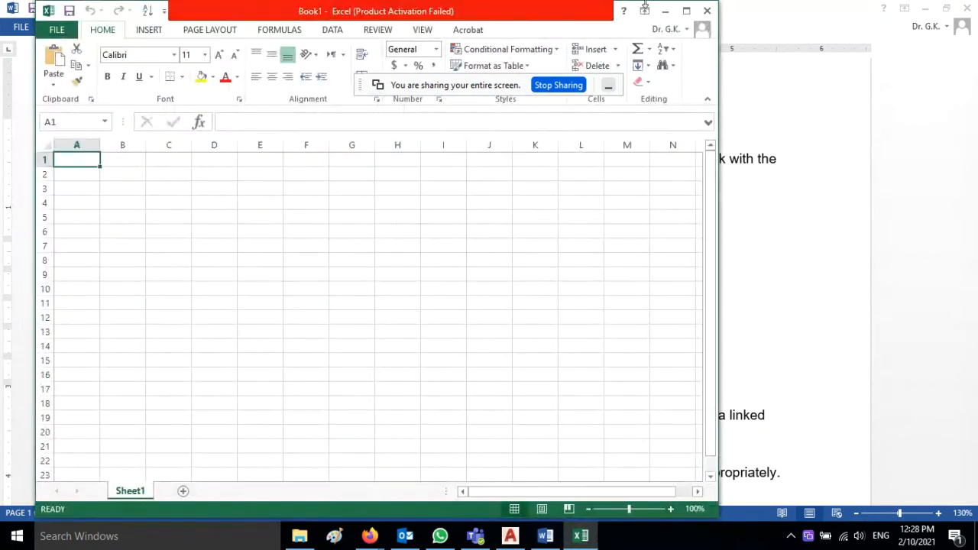
left_click(686, 10)
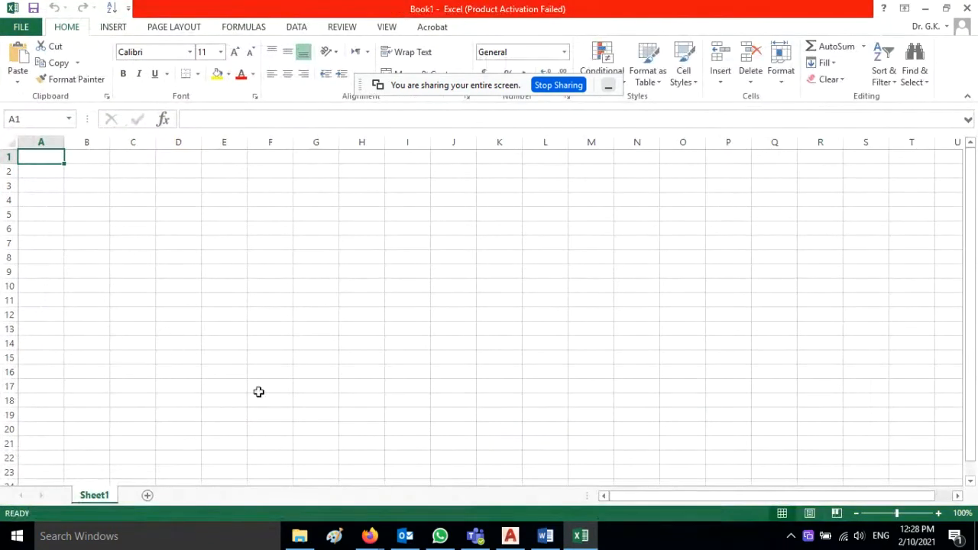
Copy the whole part list table from the Word exercise document and paste it at cell A1 of the blank Excel workbook.
left_click(555, 539)
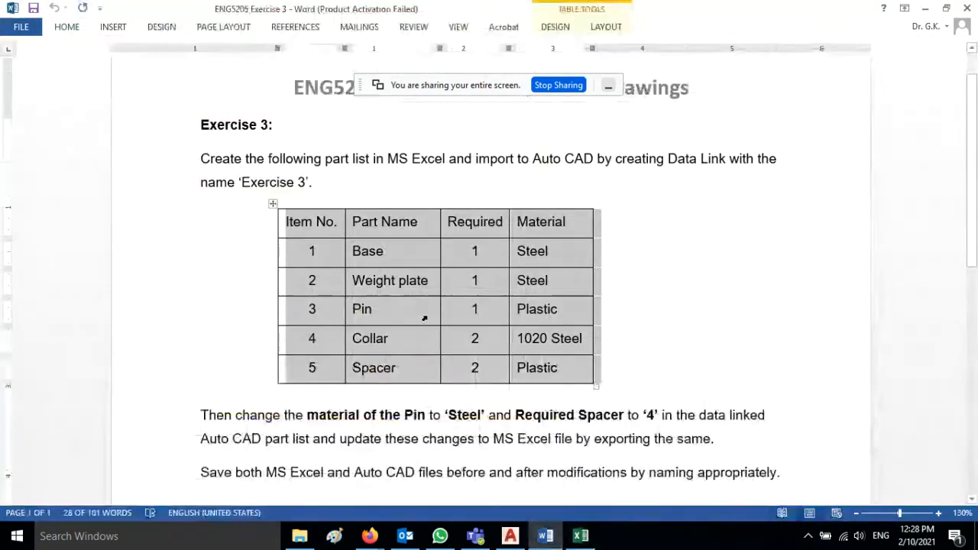
left_click(319, 255)
mouse_move(291, 220)
left_mouse_down()
mouse_move(528, 340)
mouse_move(538, 370)
left_mouse_up()
key("ctrl+c")
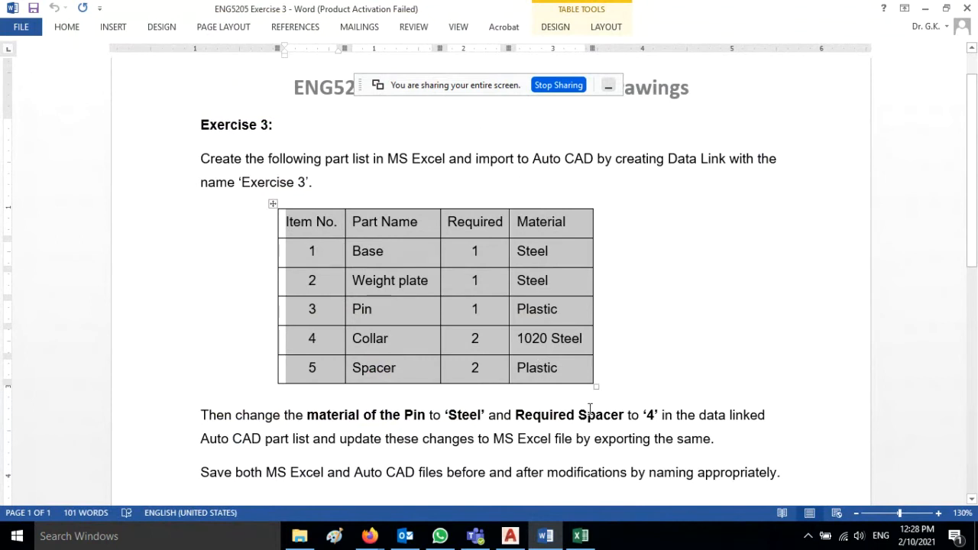
key("alt+Tab")
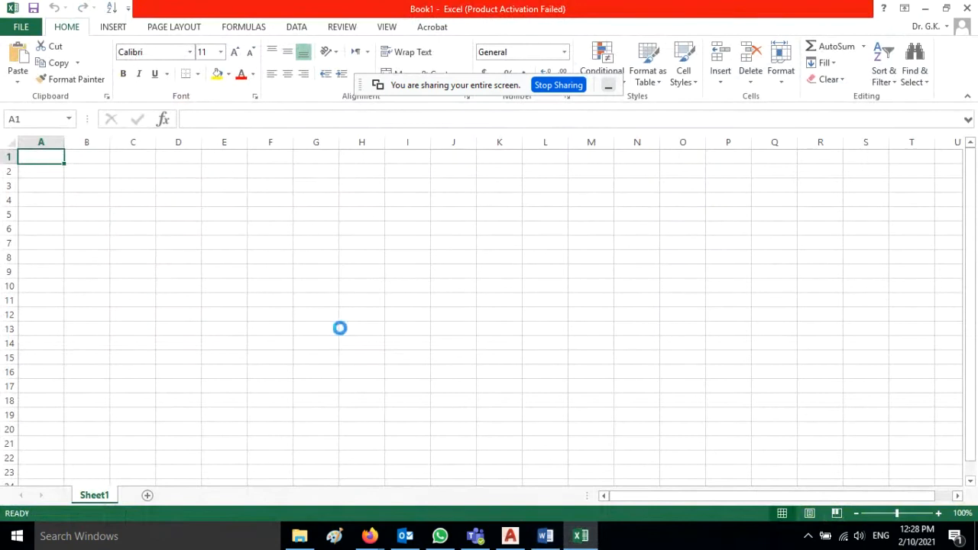
key("ctrl+v")
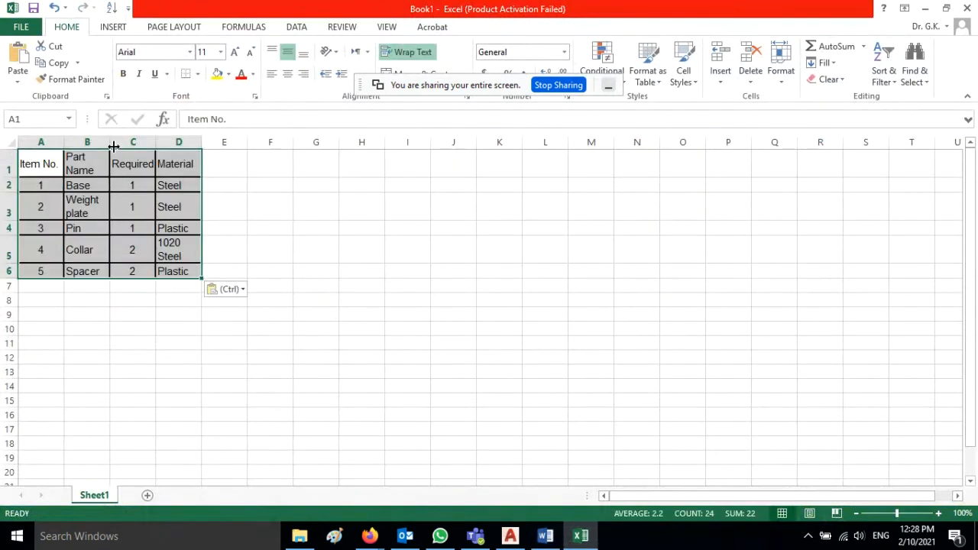
Widen the Part Name, Required and Material columns to fit their text and give rows 1 to 6 a uniform height.
left_click_drag(113, 146, 245, 143)
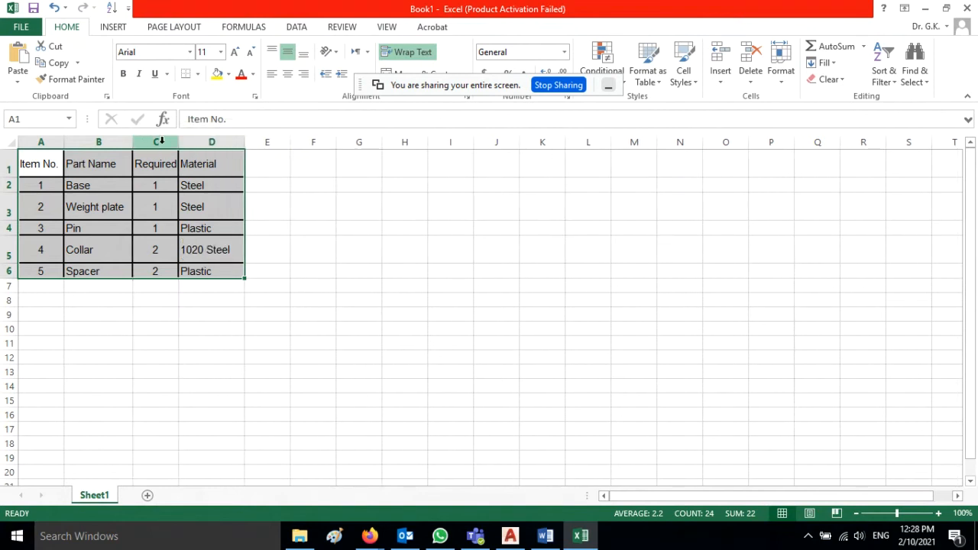
left_click_drag(178, 143, 190, 143)
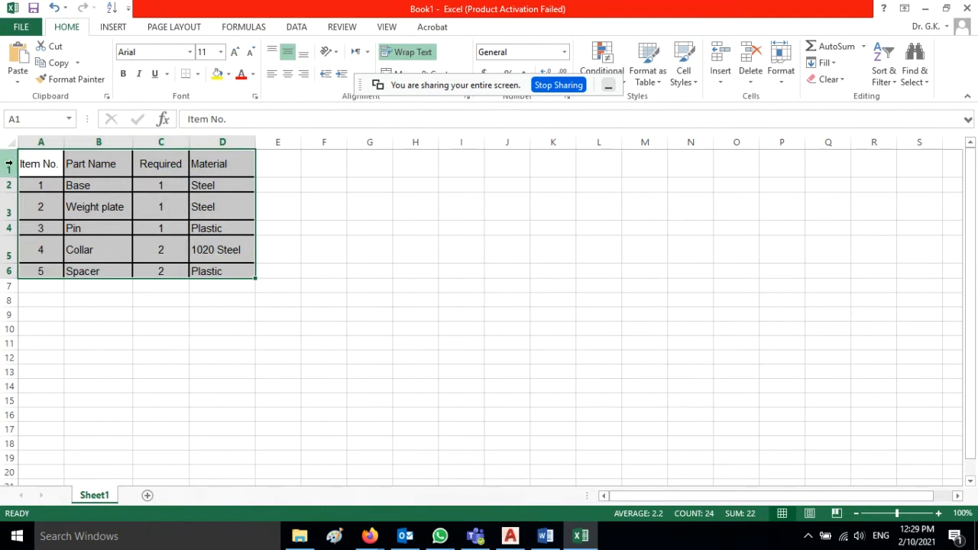
left_click_drag(9, 164, 8, 273)
right_click(8, 272)
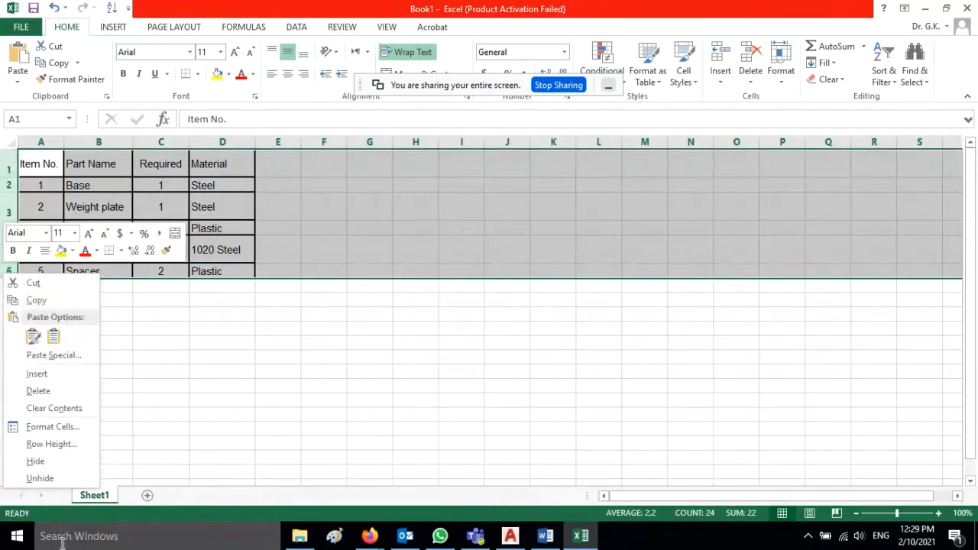
left_click(68, 445)
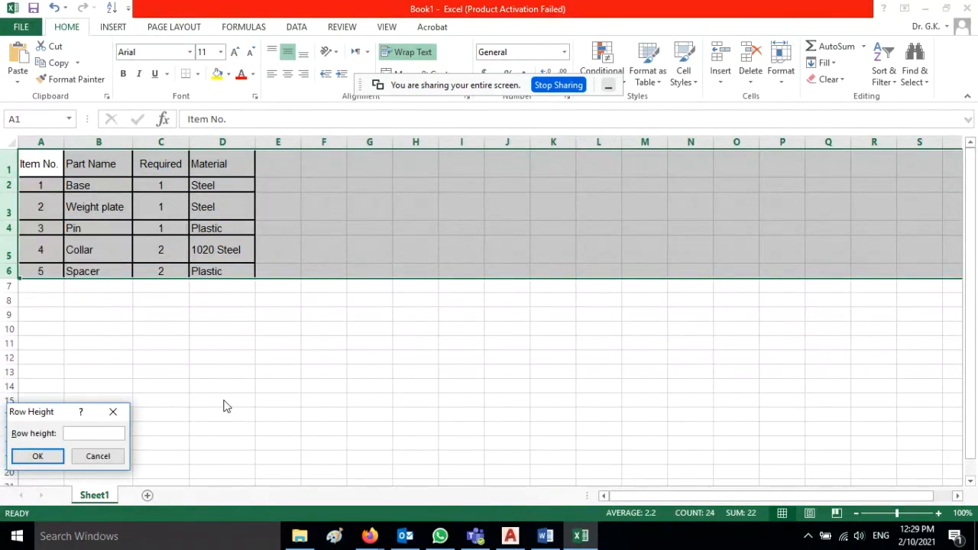
key("Return")
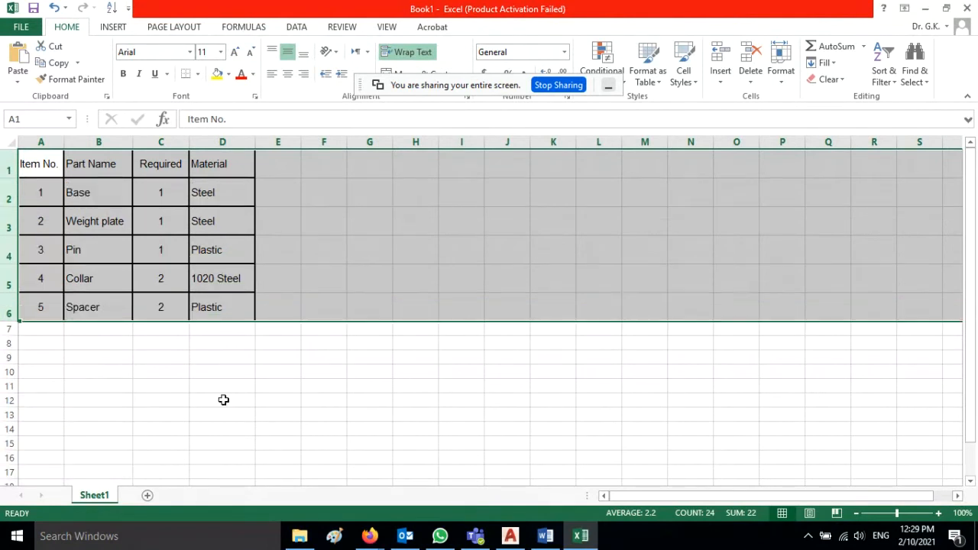
left_click(223, 400)
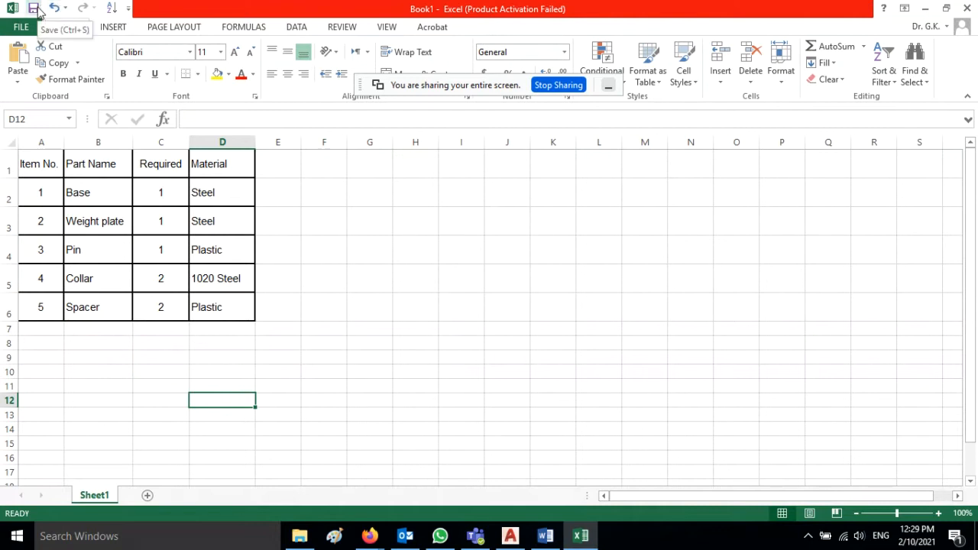
Save the workbook as Exercise 3 in the ID-named folder on the desktop, replacing the existing file.
left_click(34, 9)
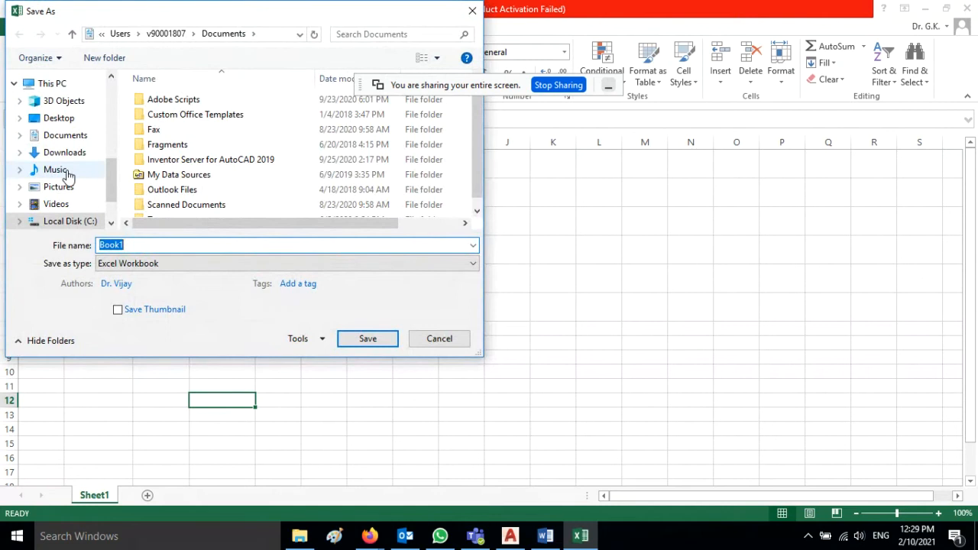
left_click(61, 119)
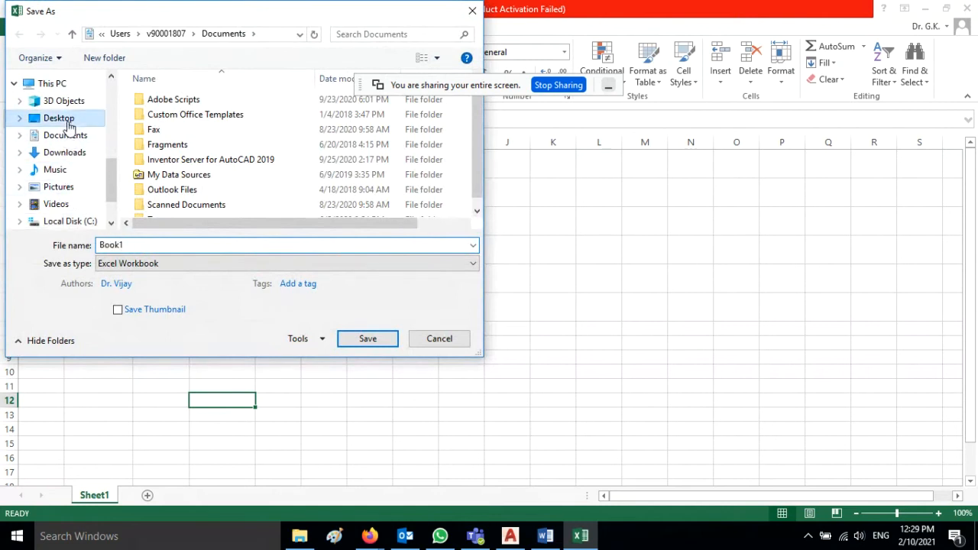
left_click(181, 116)
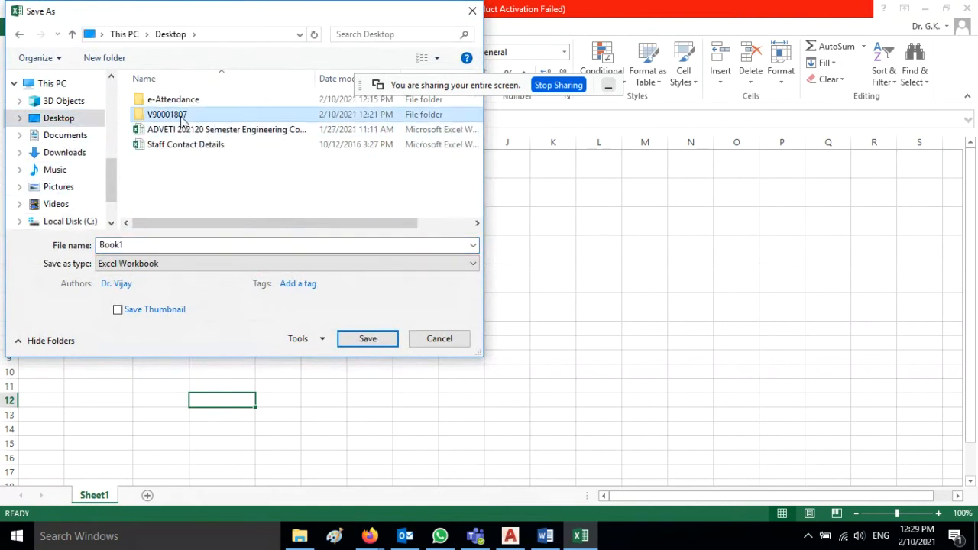
double_click(181, 116)
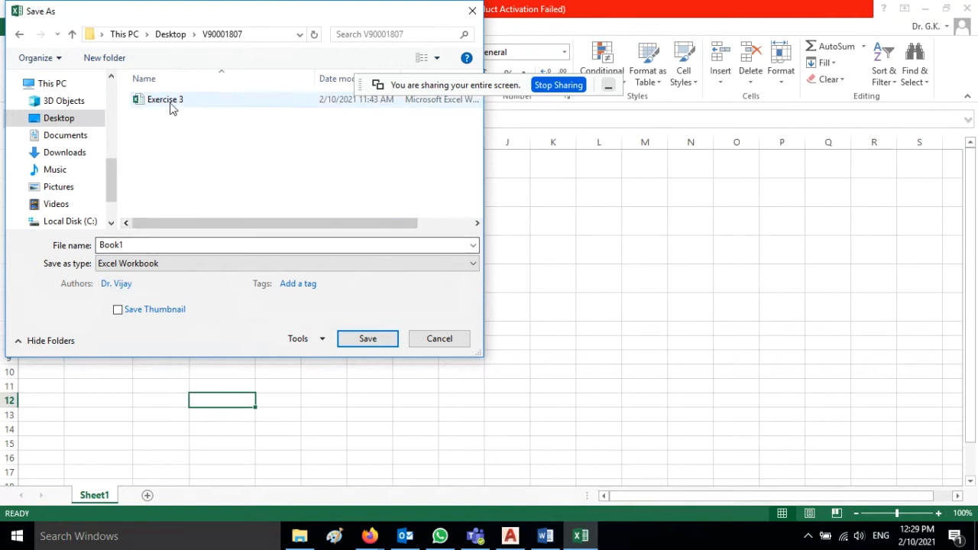
left_click(172, 107)
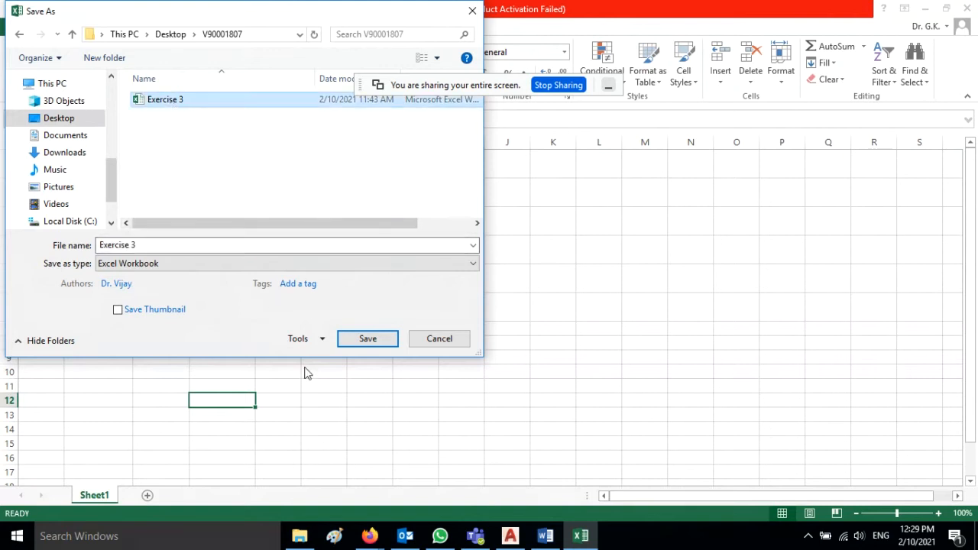
left_click(368, 340)
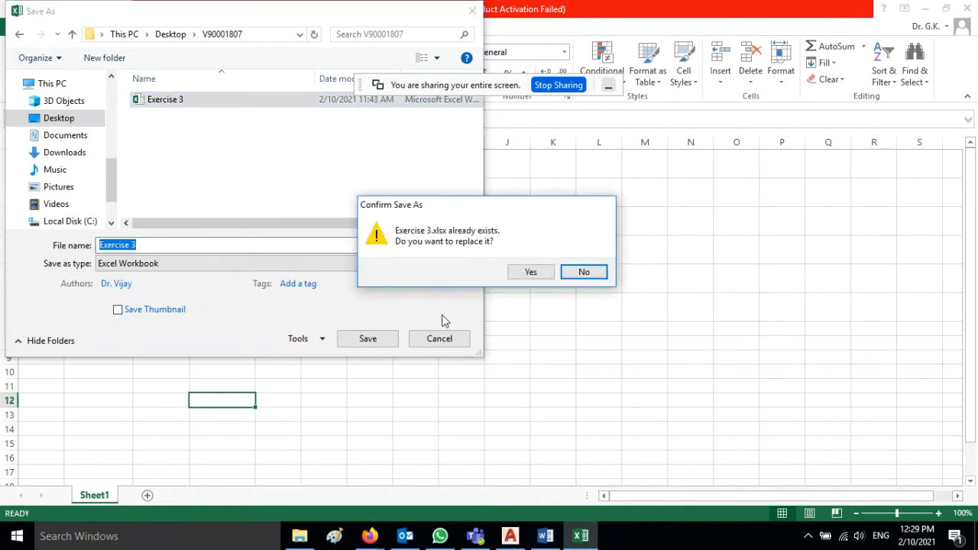
left_click(533, 275)
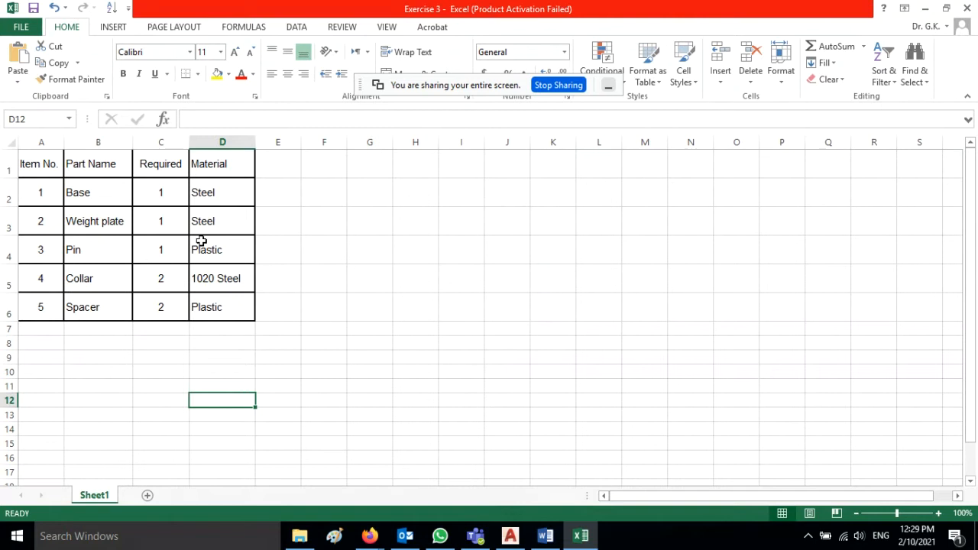
Switch to AutoCAD, start a new drawing, and save it as Exercise 3.dwg in the ID-named folder on the desktop.
left_click(509, 536)
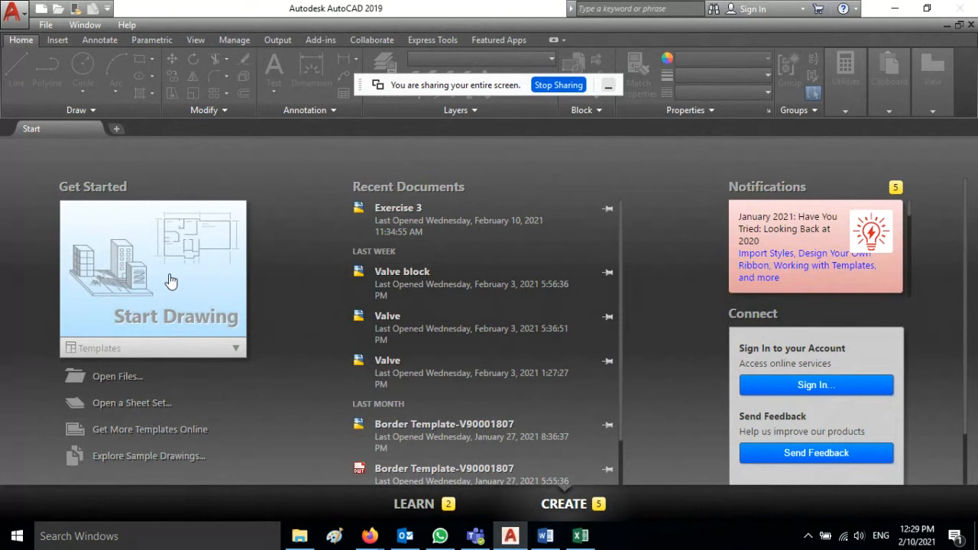
left_click(171, 282)
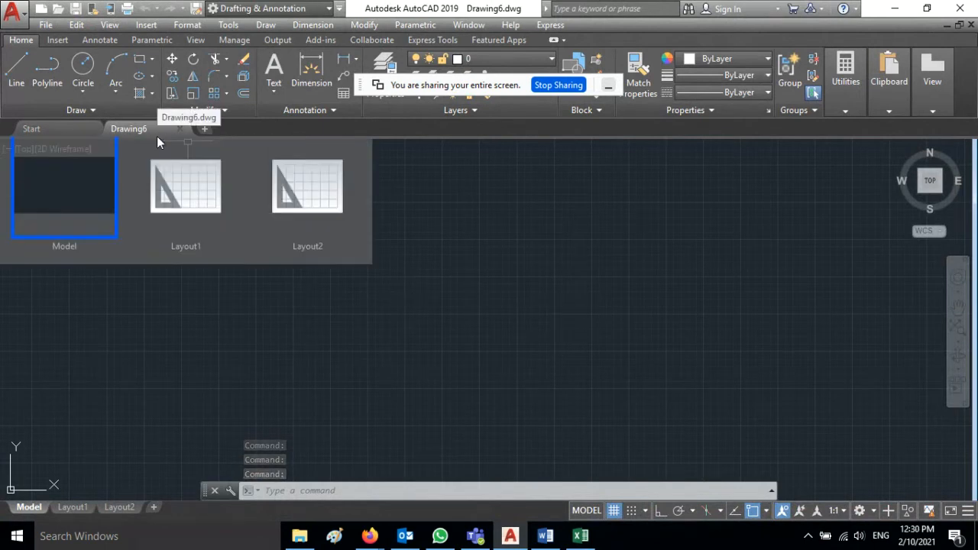
left_click(75, 9)
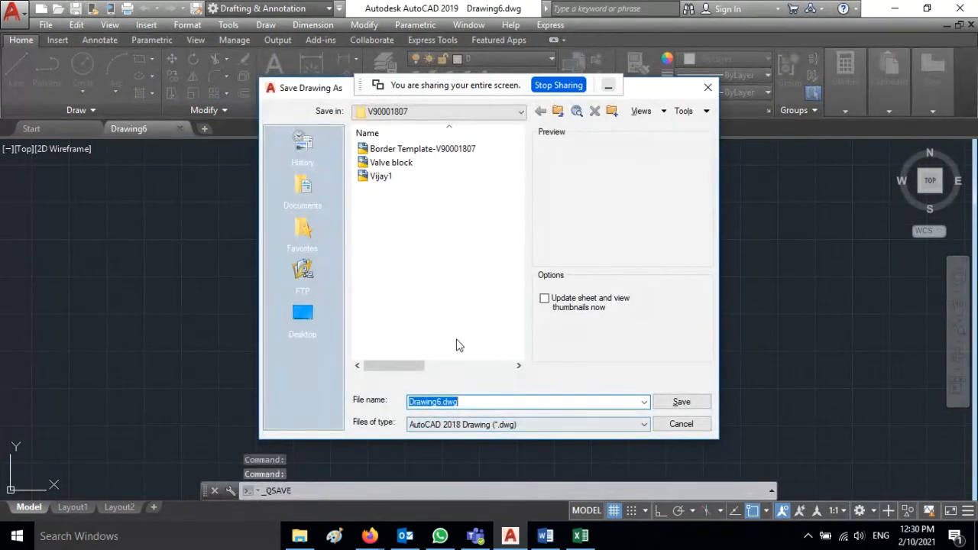
left_click(316, 330)
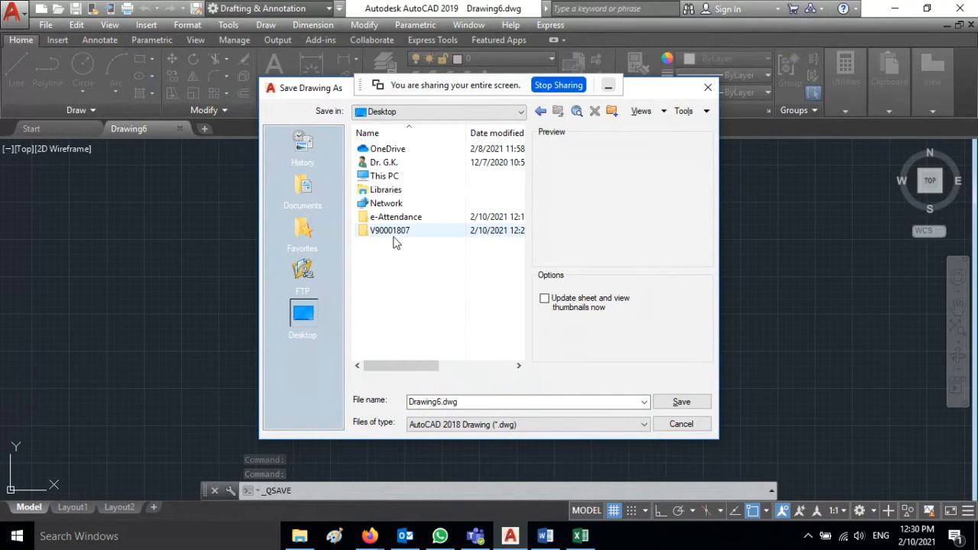
double_click(392, 230)
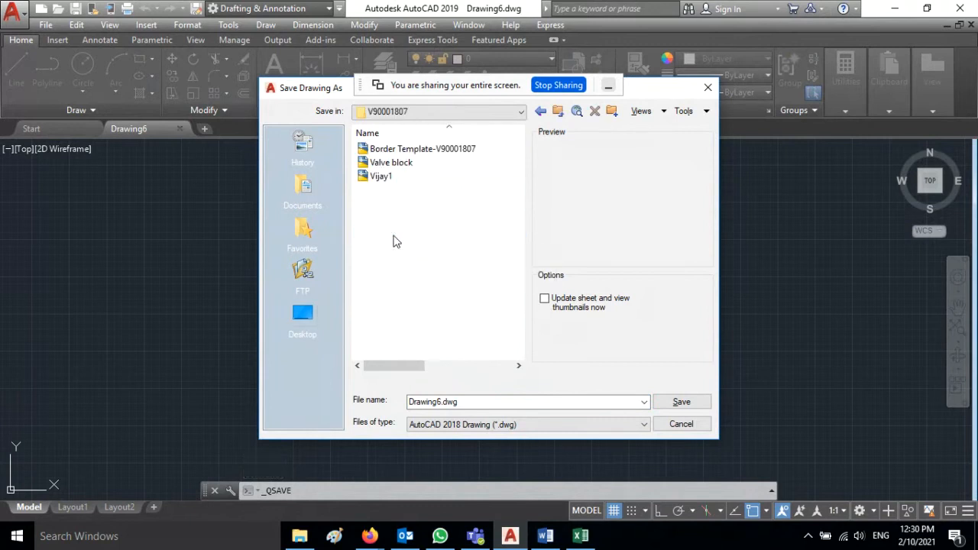
left_click(431, 402)
left_click_drag(441, 402, 401, 412)
type("Exer")
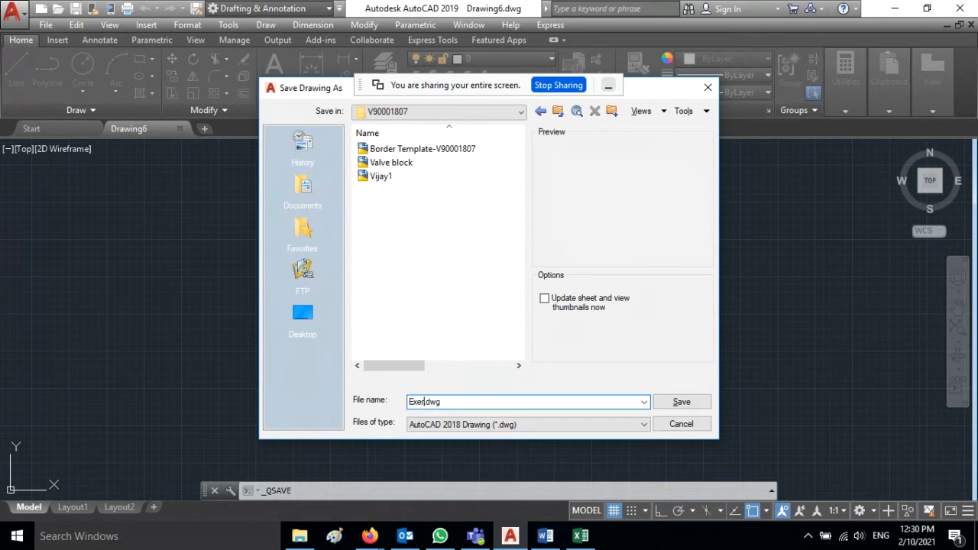
type("cise 3")
left_click(685, 401)
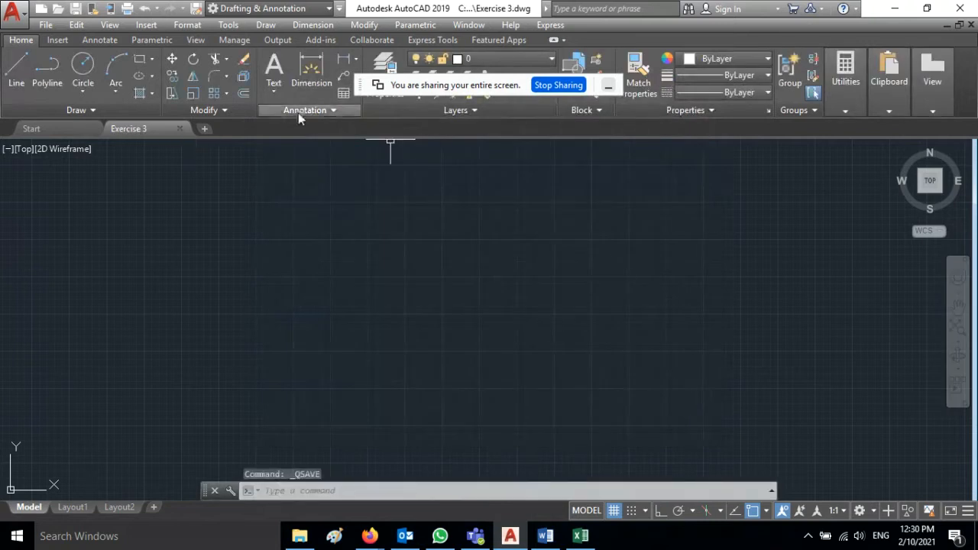
Set the drawing limits from 0,0 to 297,210 and zoom to show all of the drawing area.
left_click(188, 26)
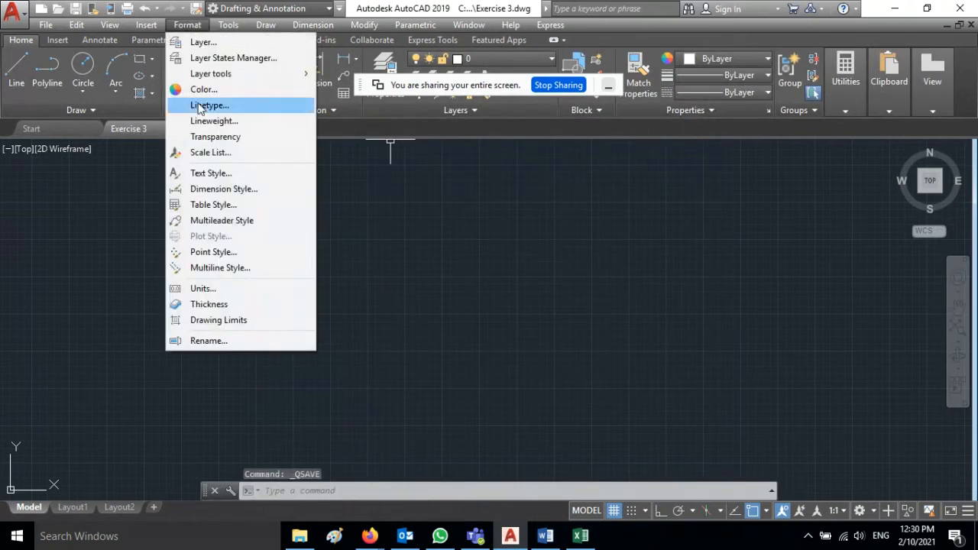
left_click(229, 324)
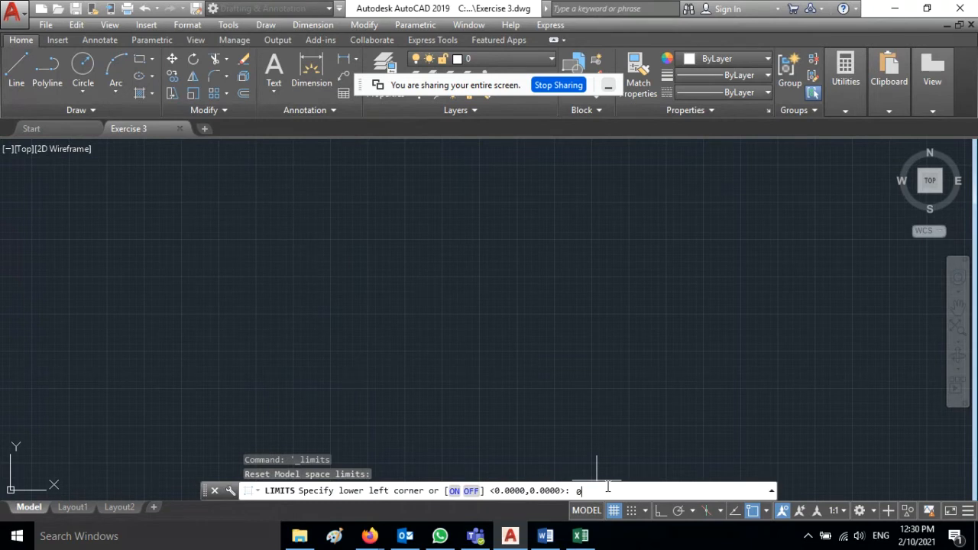
key("Return")
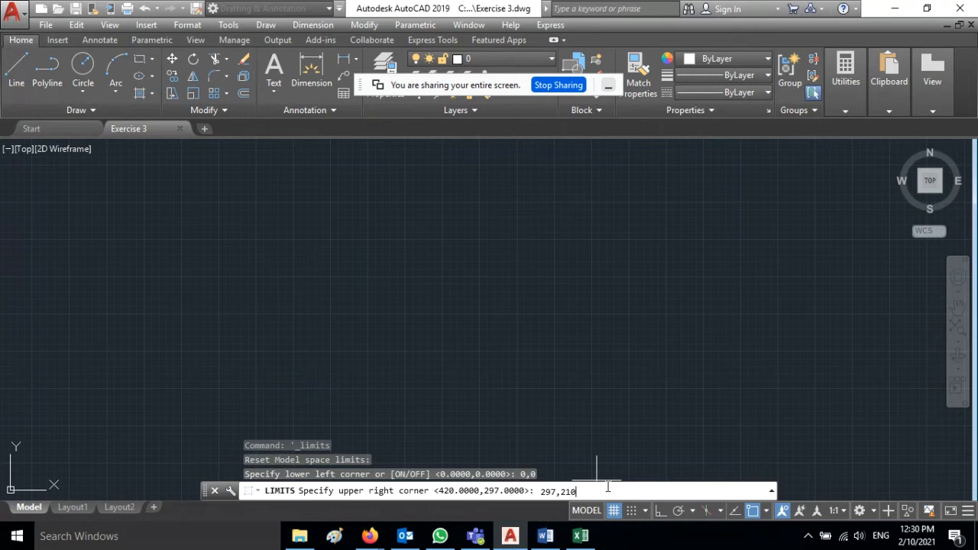
key("Return")
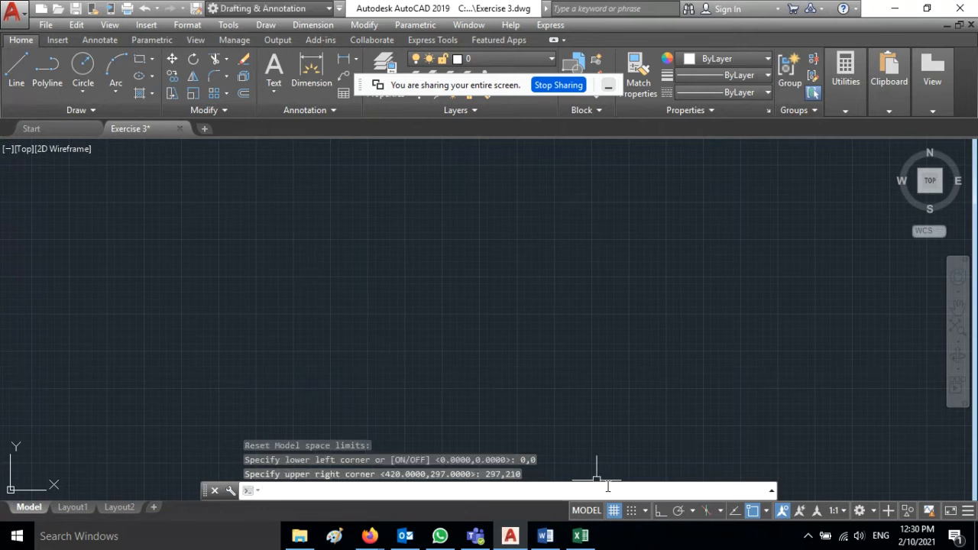
type("Zoom")
key("Return")
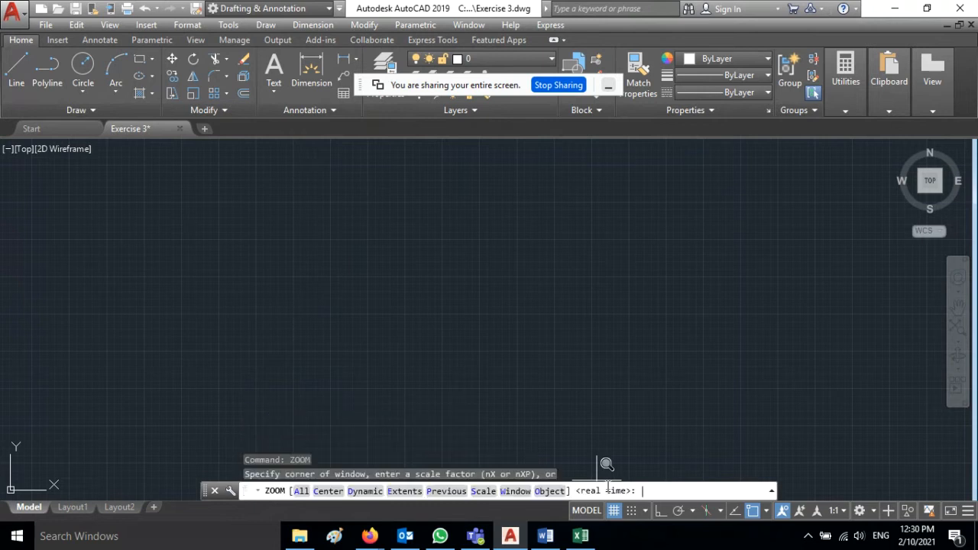
type("all")
key("Return")
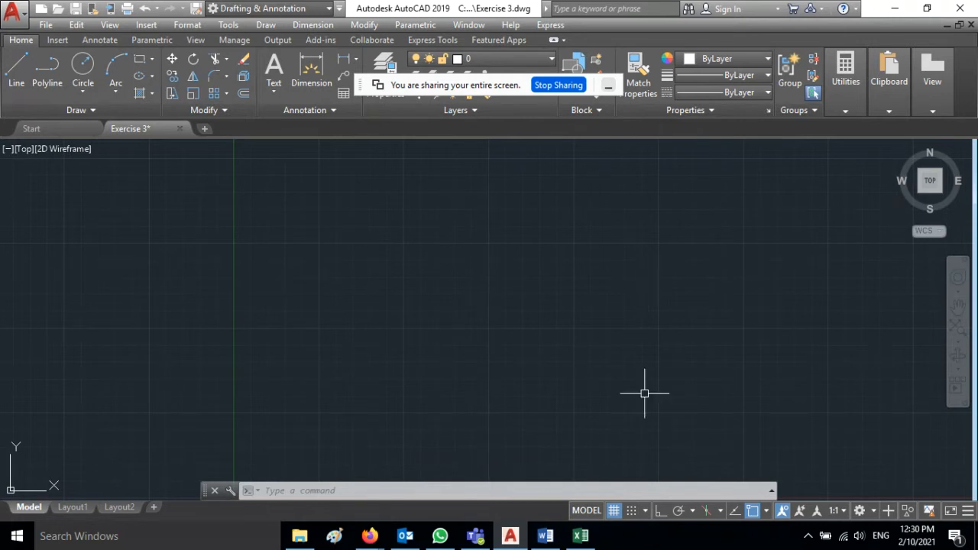
Switch to Excel, save the Exercise 3 workbook and close it.
left_click(582, 544)
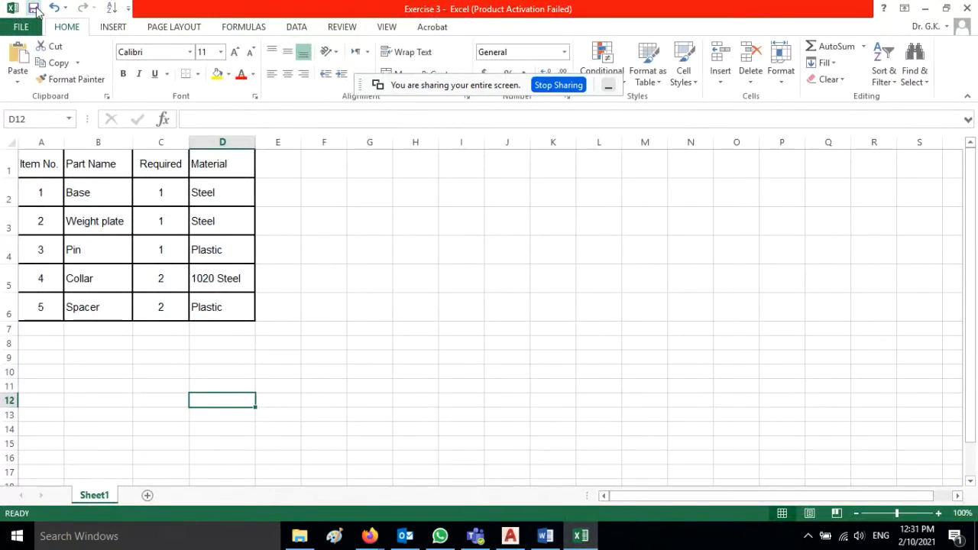
left_click(35, 9)
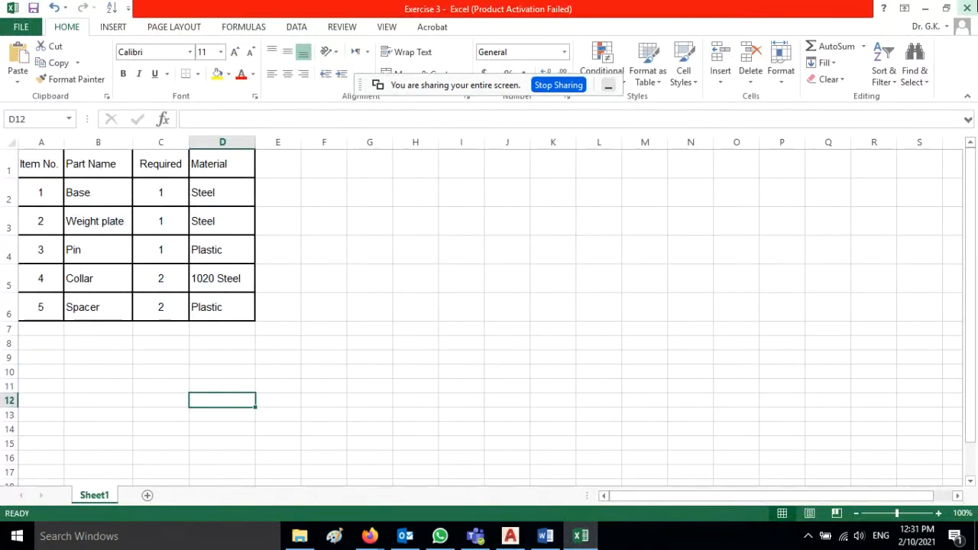
left_click(967, 7)
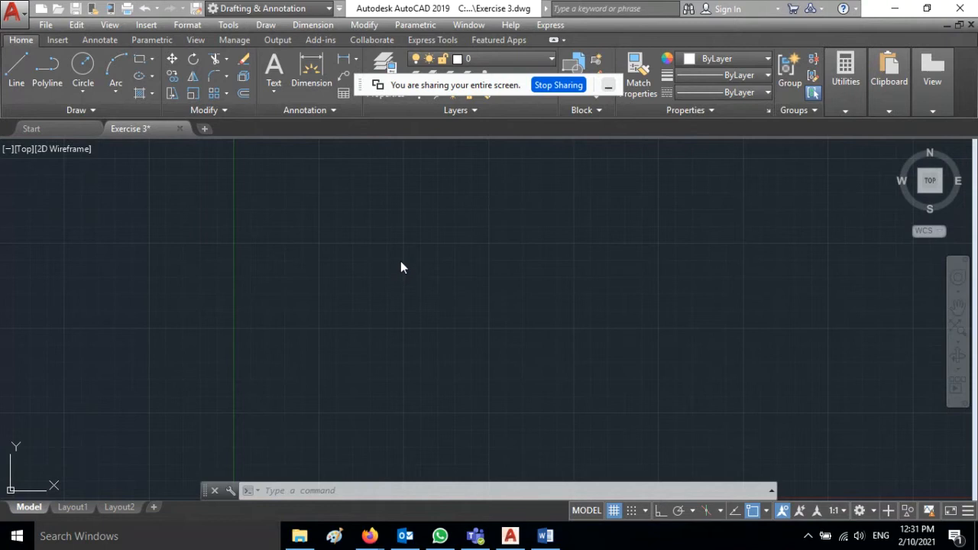
Start inserting a table from a data link in AutoCAD and create a new Excel data link named Exercise 3.
left_click(343, 95)
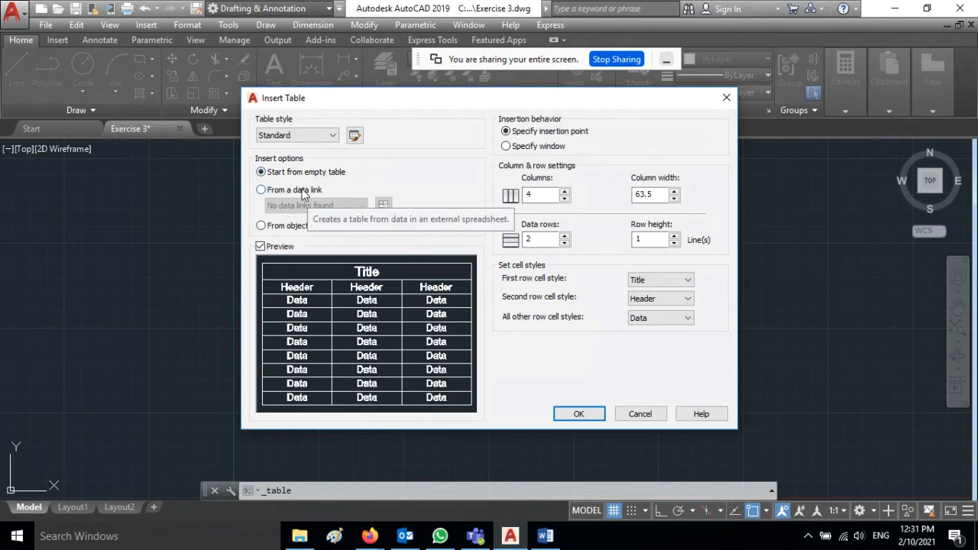
left_click(262, 190)
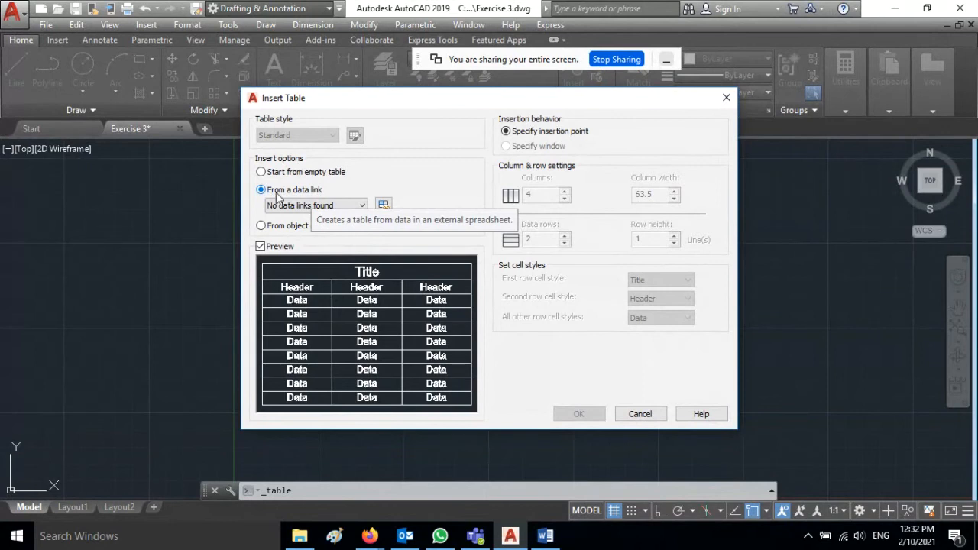
left_click(383, 207)
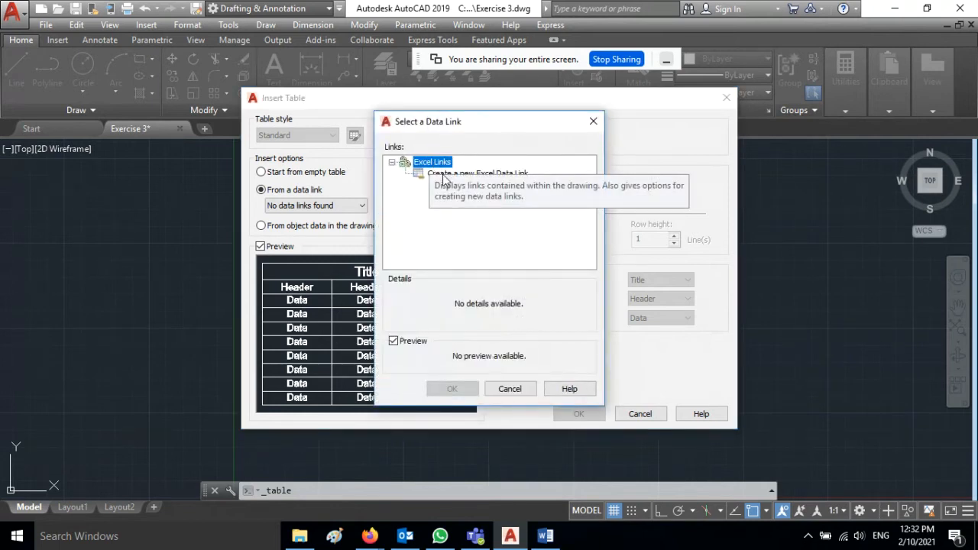
double_click(485, 174)
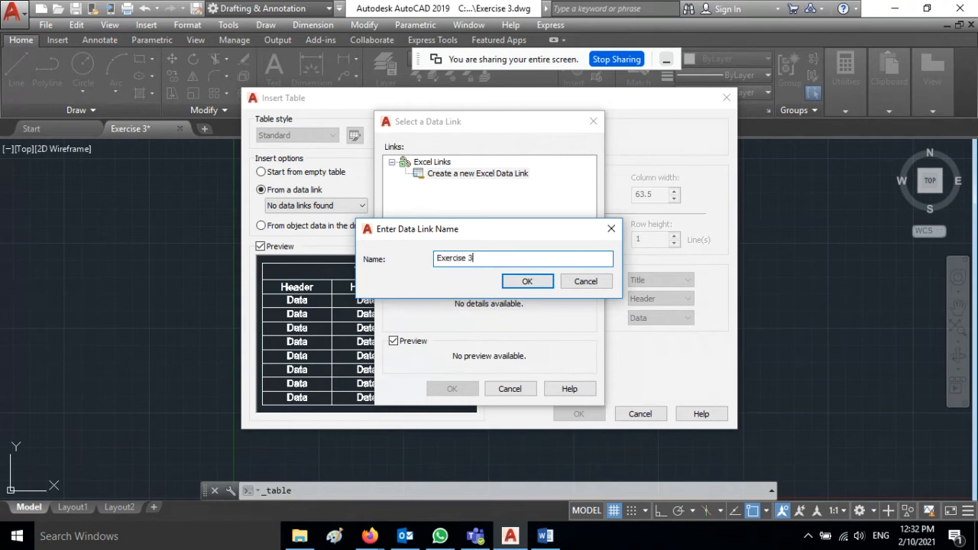
left_click(528, 282)
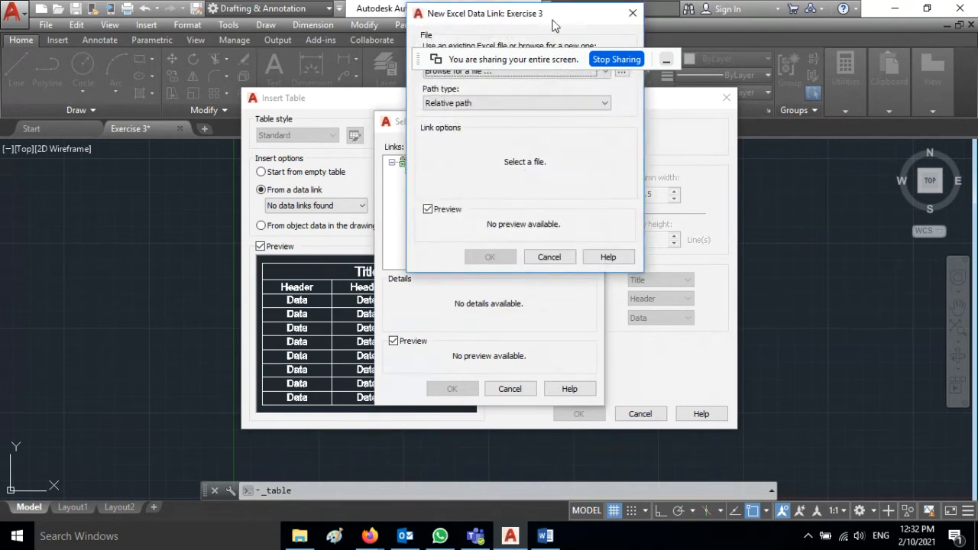
Choose the Exercise 3 workbook as the data link's source, linking the entire Sheet1 with a relative path.
left_click_drag(547, 13, 538, 35)
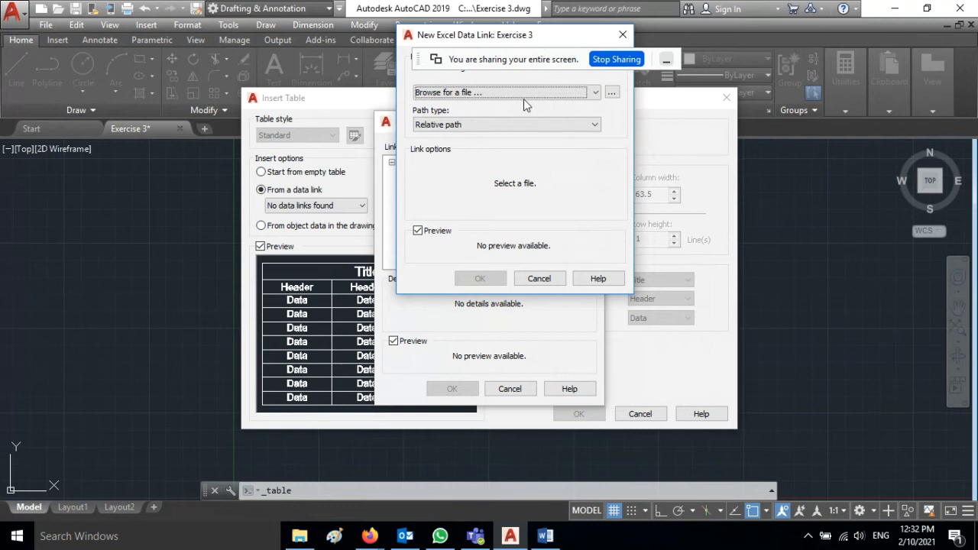
left_click(612, 93)
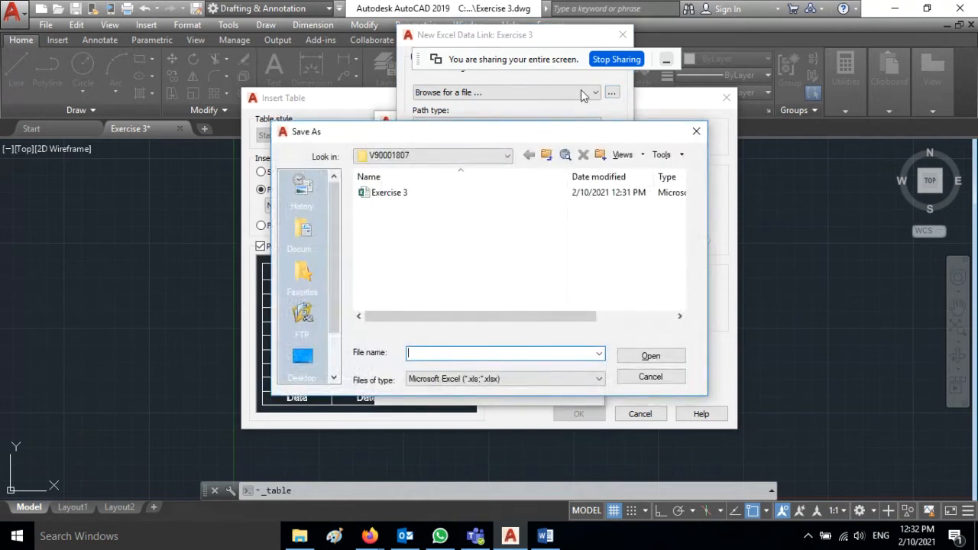
left_click(397, 195)
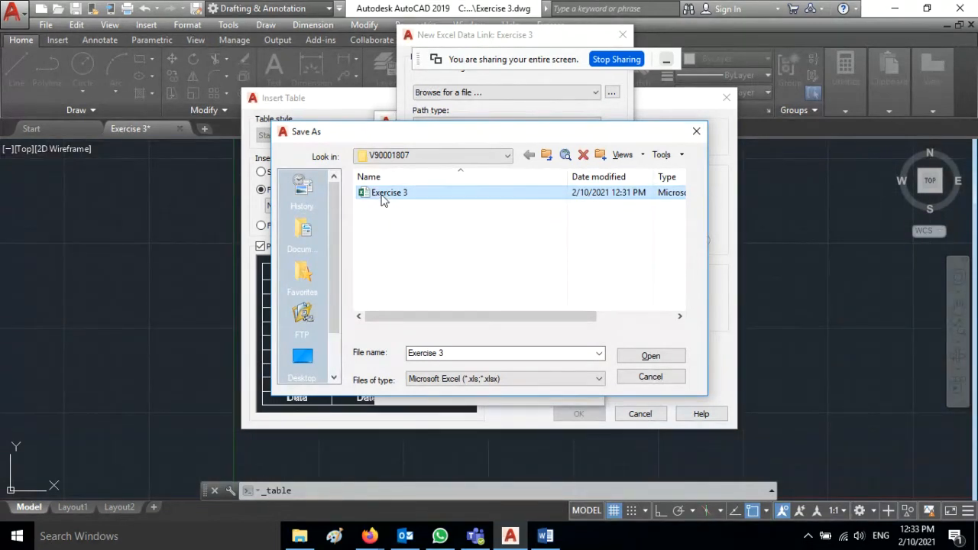
left_click(652, 357)
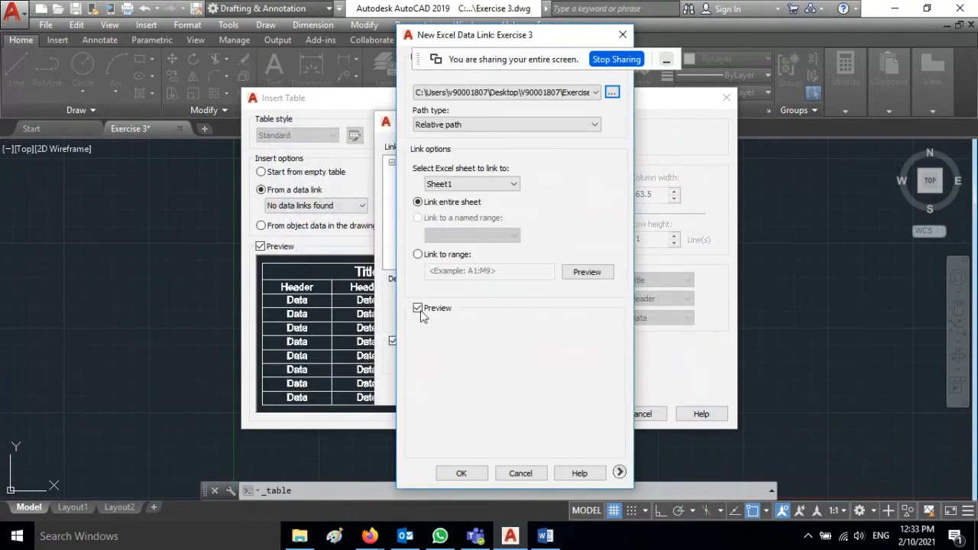
left_click(406, 33)
left_click(405, 22)
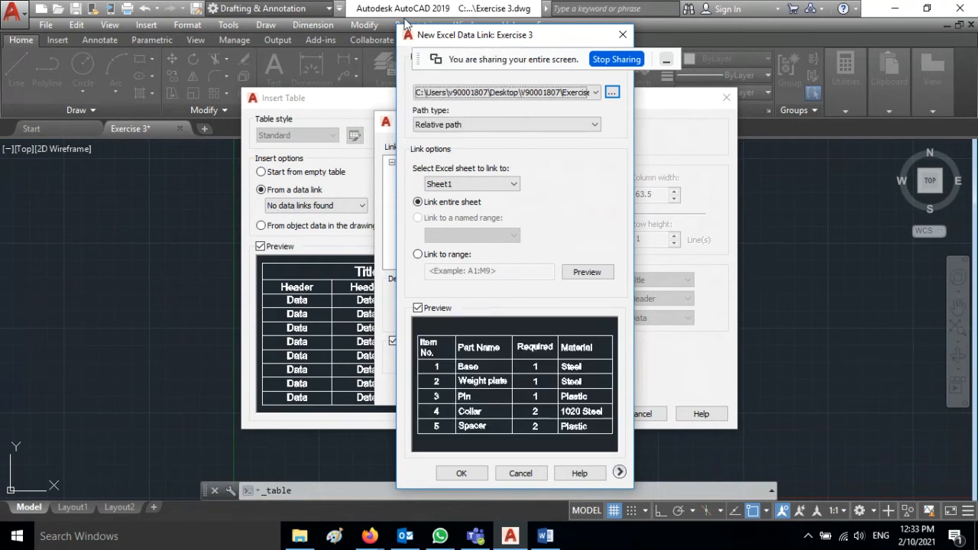
left_click_drag(449, 35, 428, 26)
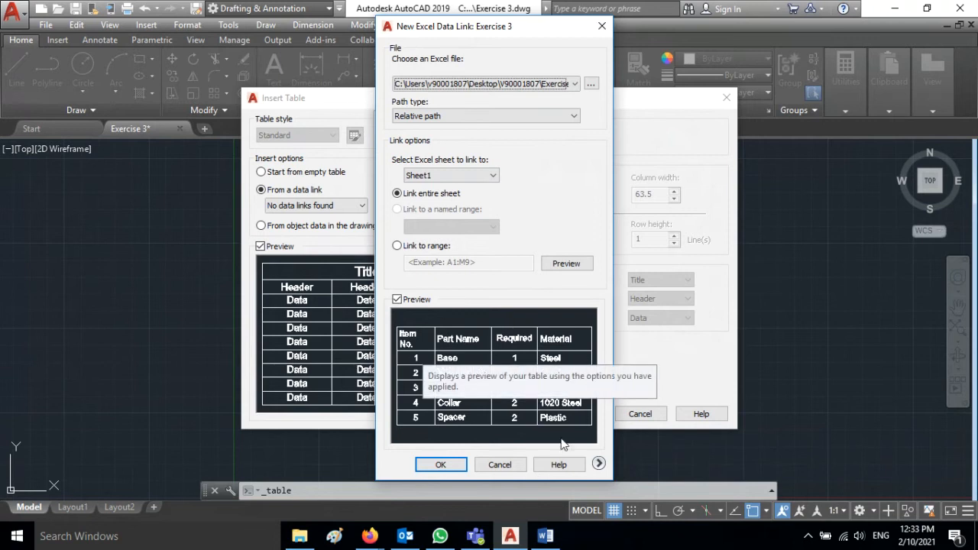
left_click(440, 465)
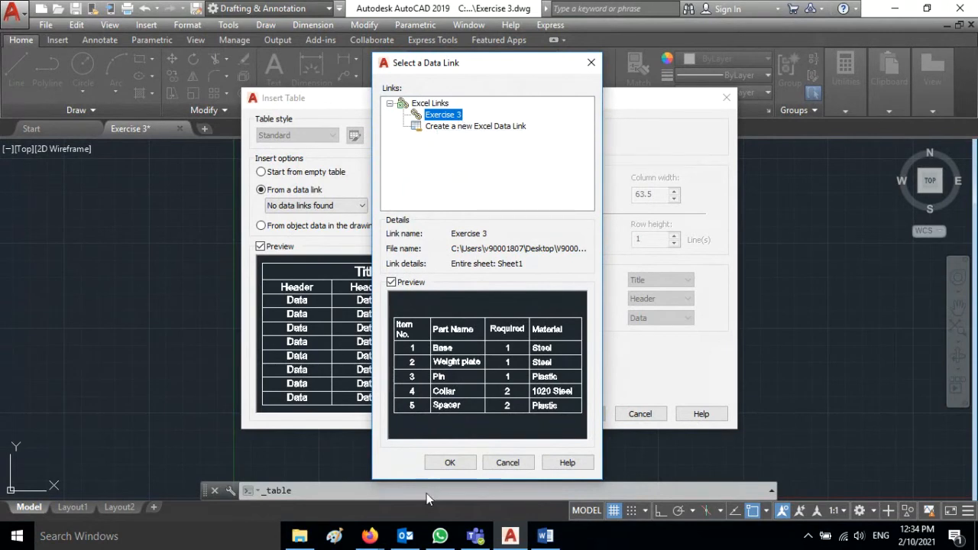
Insert the table from the Exercise 3 data link into the middle area of the drawing.
left_click(449, 462)
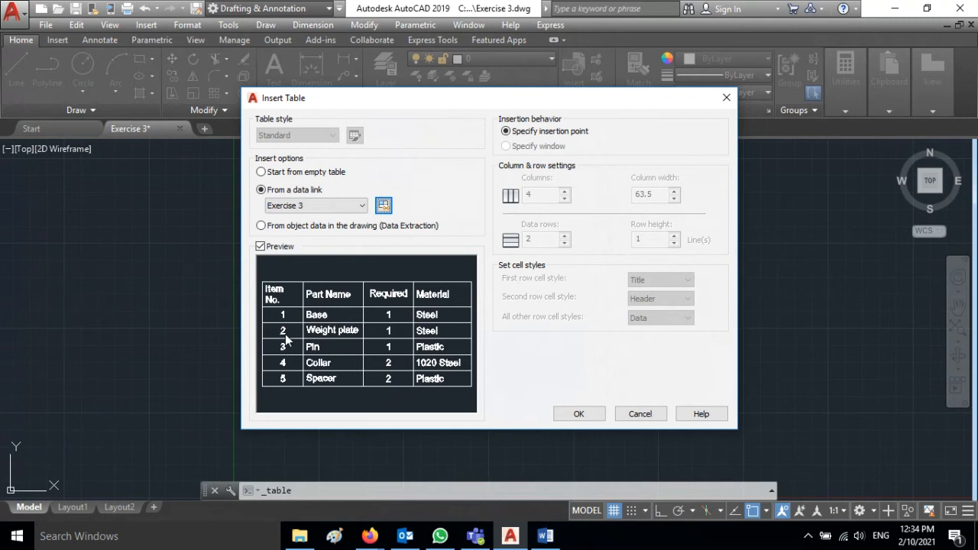
left_click(588, 418)
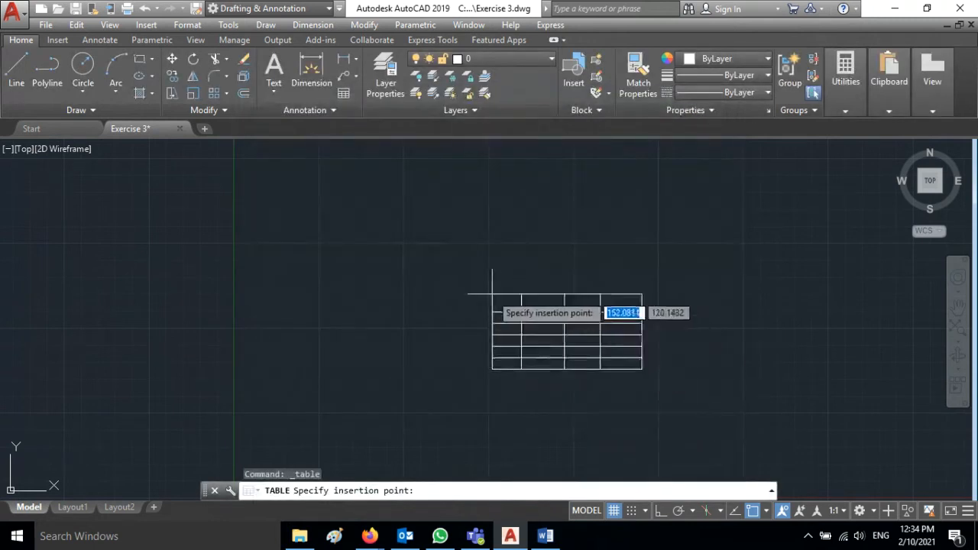
left_click(340, 331)
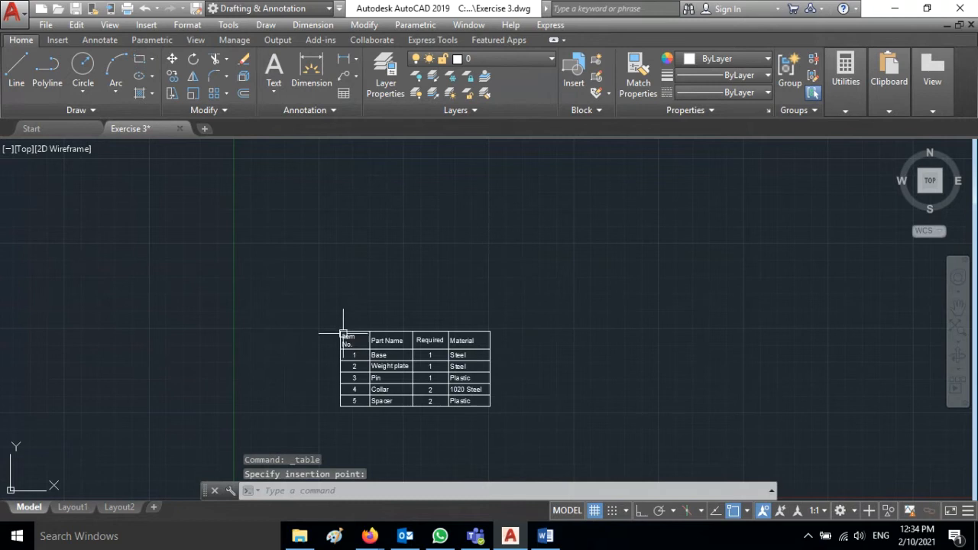
scroll(506, 363, "up", 2)
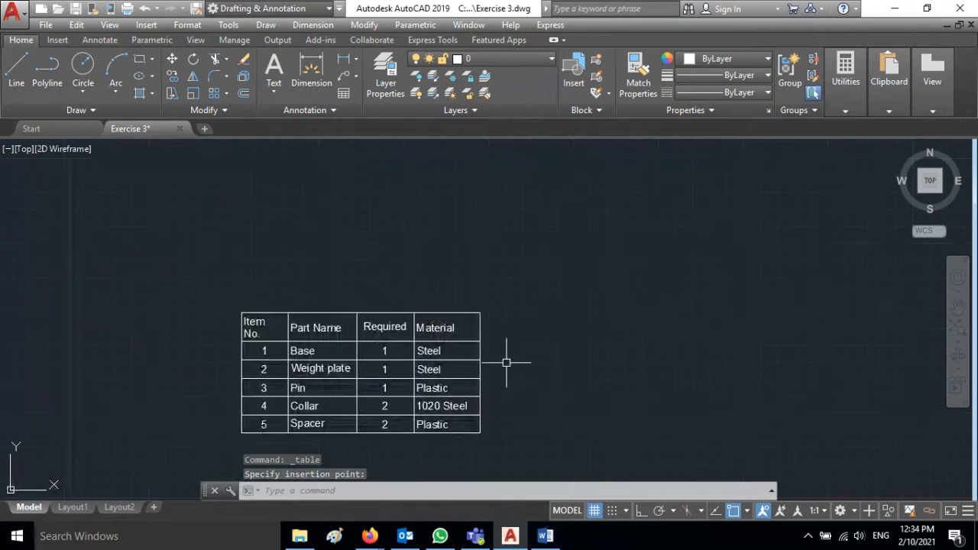
scroll(506, 363, "up", 3)
mouse_move(538, 366)
middle_mouse_down()
mouse_move(626, 267)
mouse_move(637, 293)
middle_mouse_up()
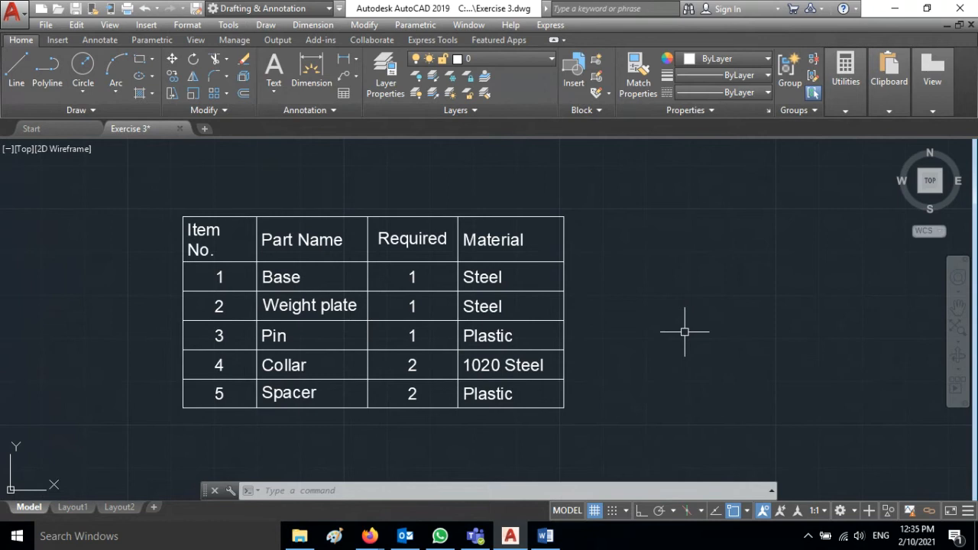
Switch to the Word exercise document and review the changes it requires to the Pin's material and the Spacer's required quantity.
left_click(545, 536)
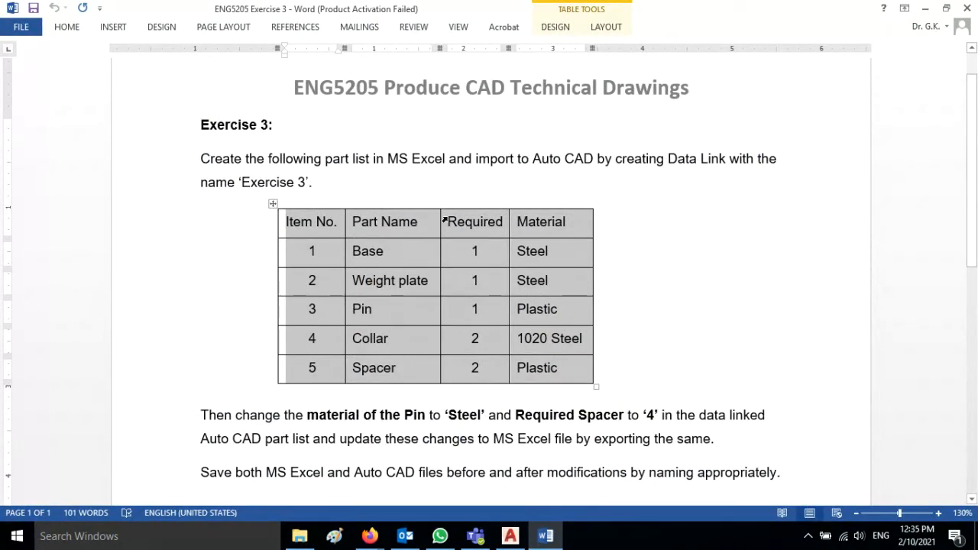
left_click(469, 391)
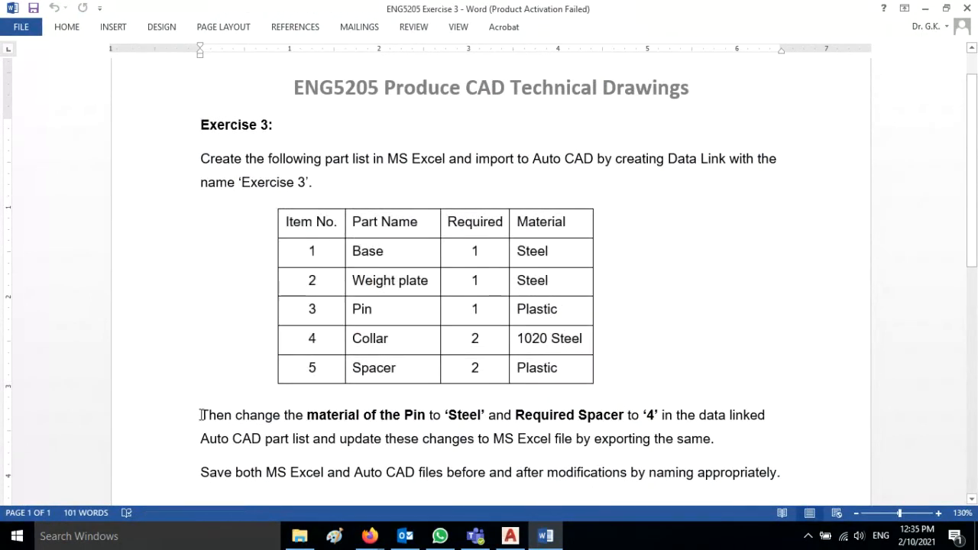
left_click_drag(307, 414, 427, 415)
left_click(541, 322)
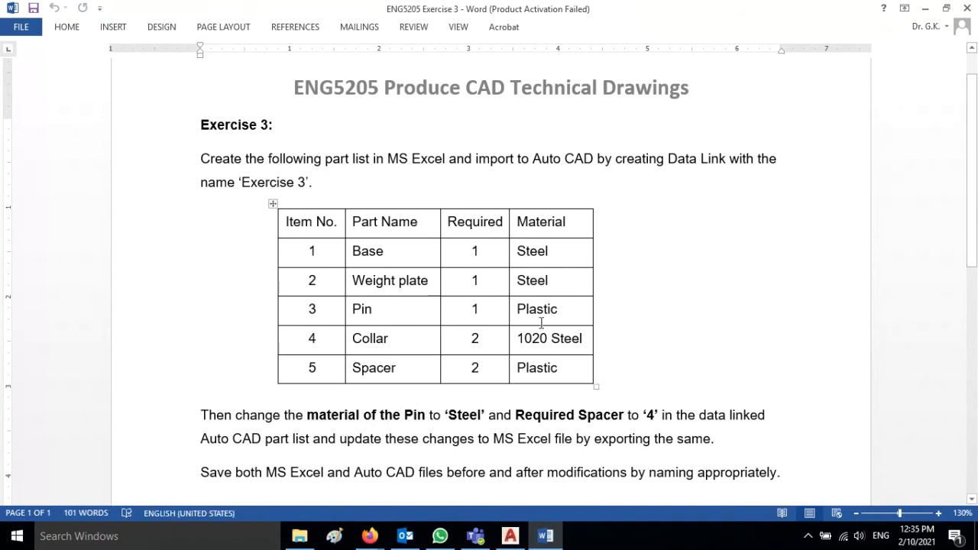
double_click(354, 309)
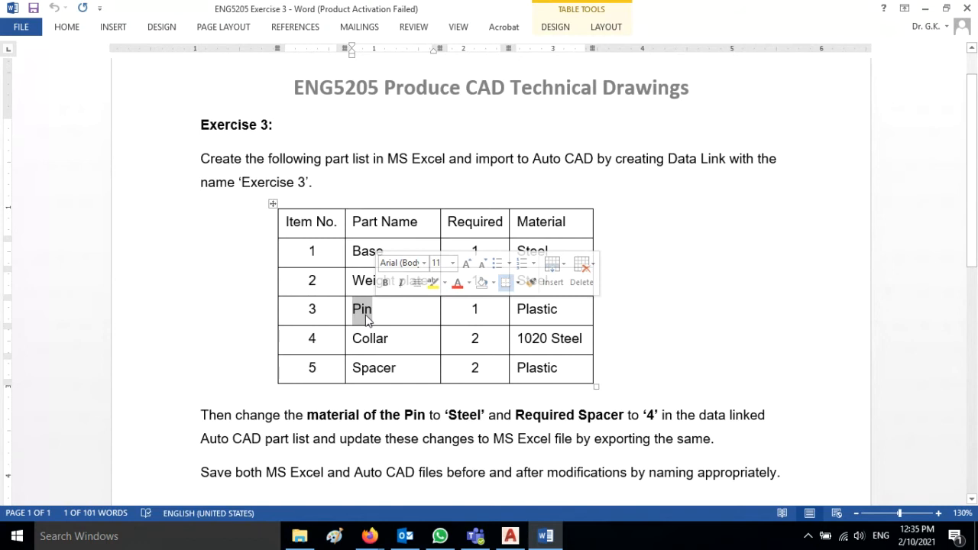
double_click(536, 309)
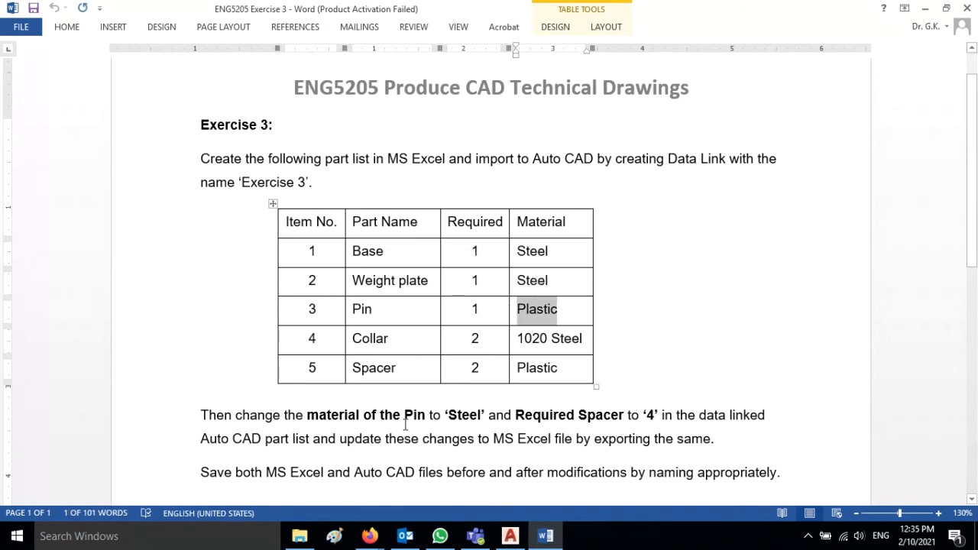
left_click_drag(310, 419, 444, 424)
double_click(465, 414)
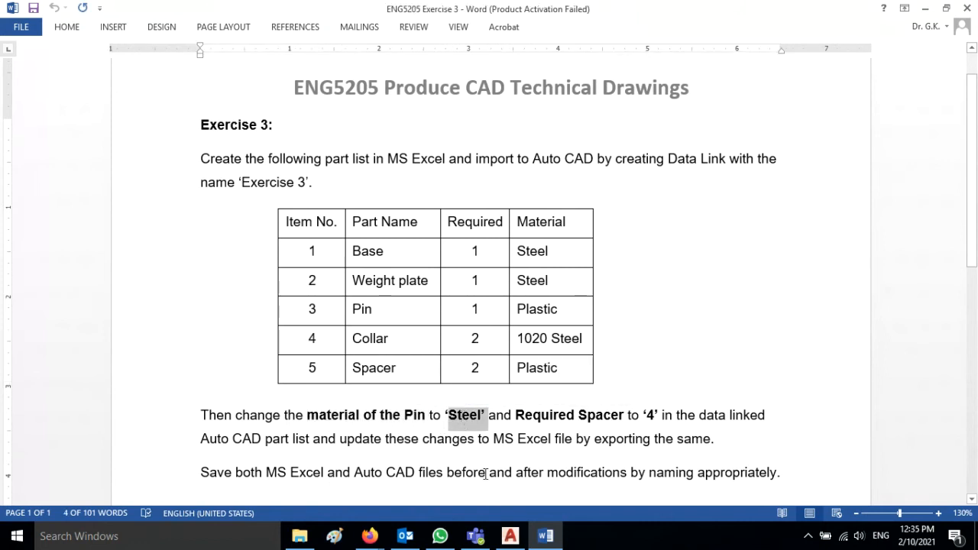
left_click_drag(518, 414, 613, 413)
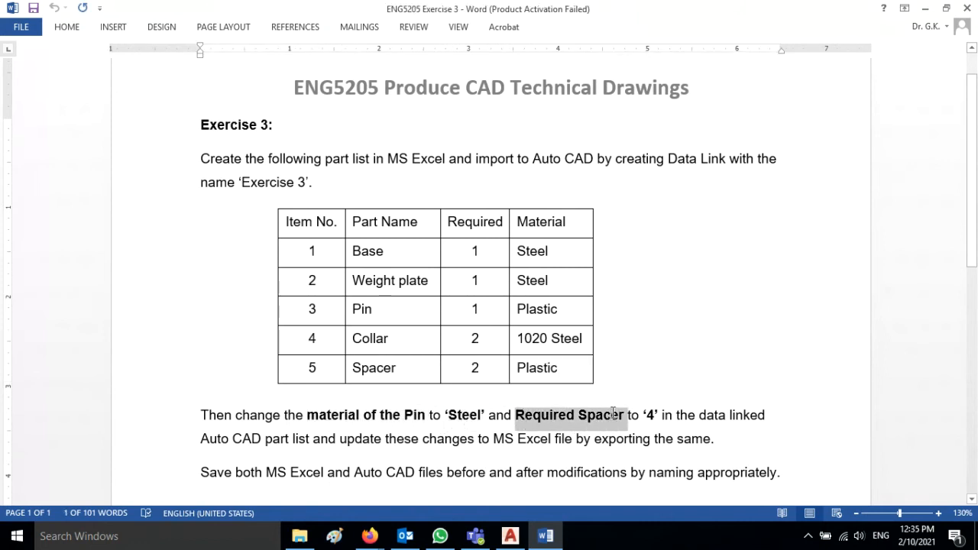
double_click(363, 369)
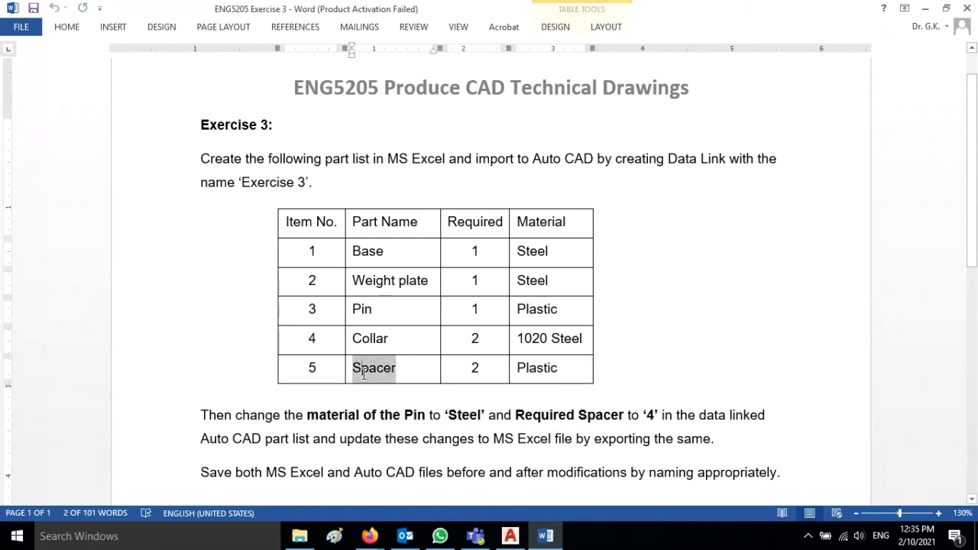
double_click(494, 216)
left_click(471, 372)
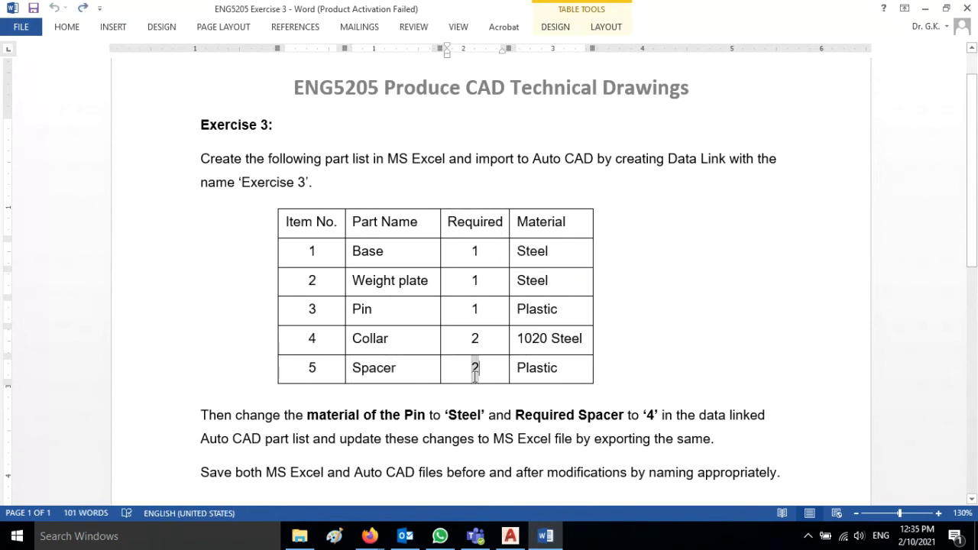
Read the exercise instructions on the Spacer's new quantity and on exporting the part list changes to the Excel file.
double_click(650, 414)
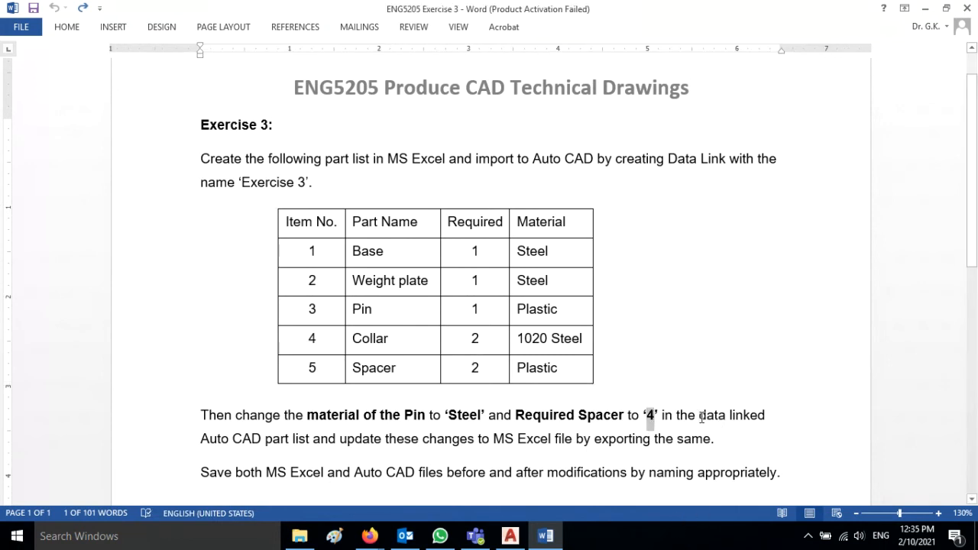
left_click_drag(699, 415, 767, 416)
left_click_drag(200, 440, 313, 443)
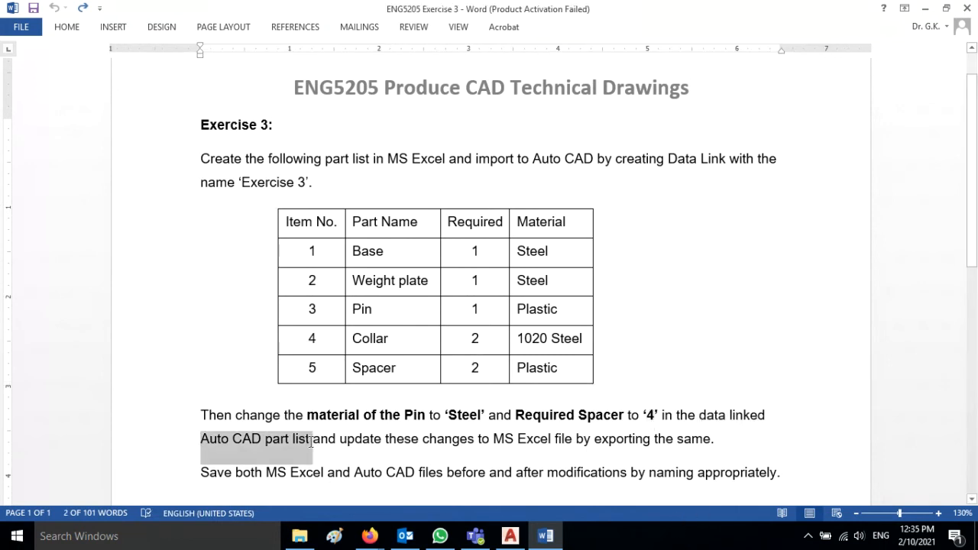
left_click(516, 441)
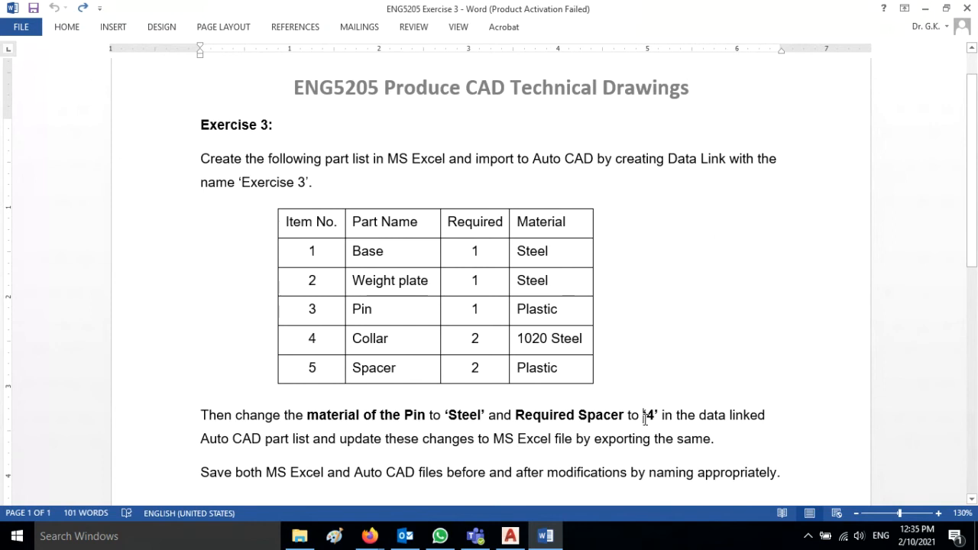
Switch to AutoCAD and unlock the Pin's Material cell in the data-linked part list table.
left_click(522, 540)
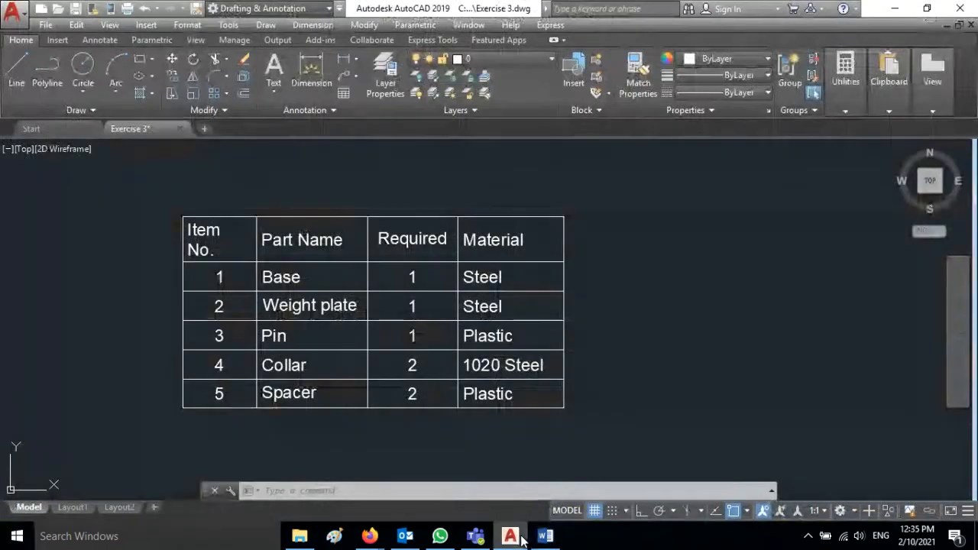
left_click(554, 408)
key("Escape")
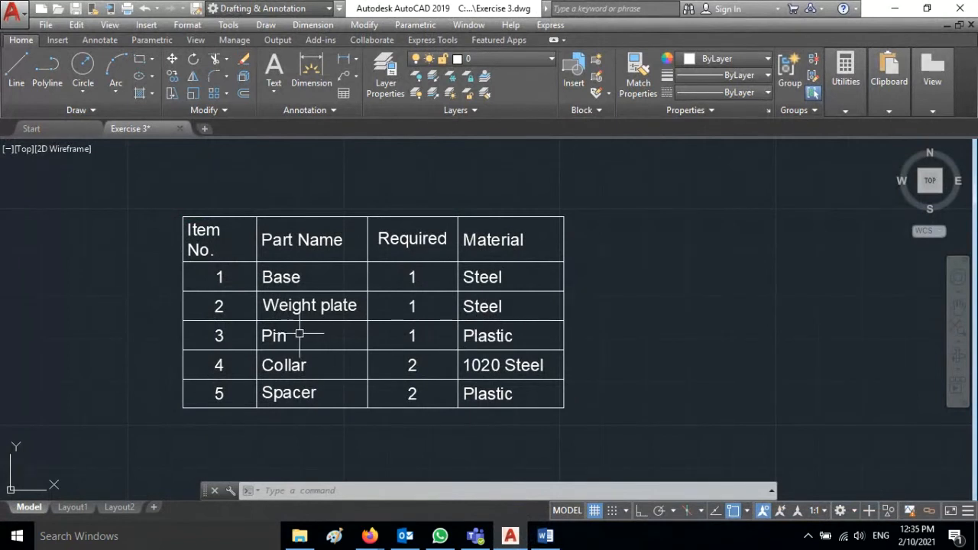
left_click(515, 329)
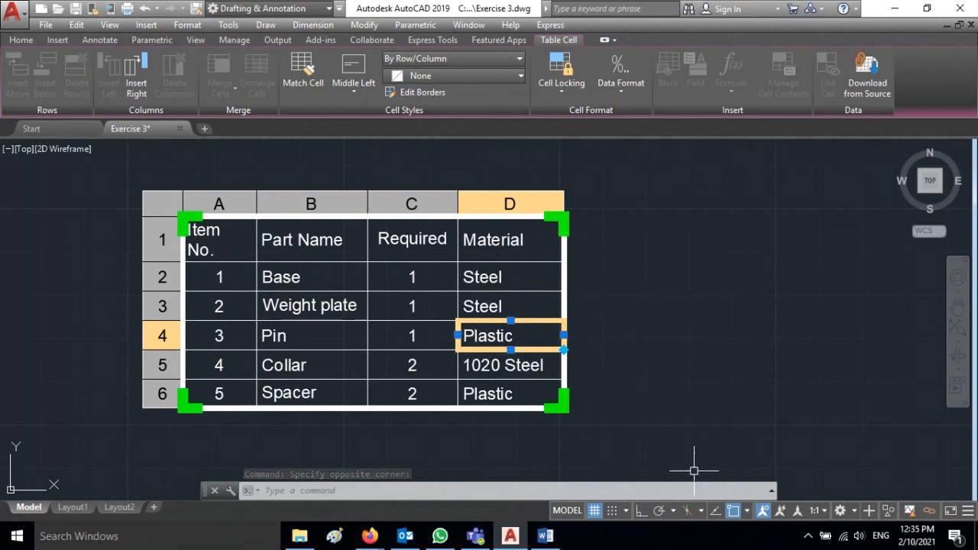
double_click(562, 333)
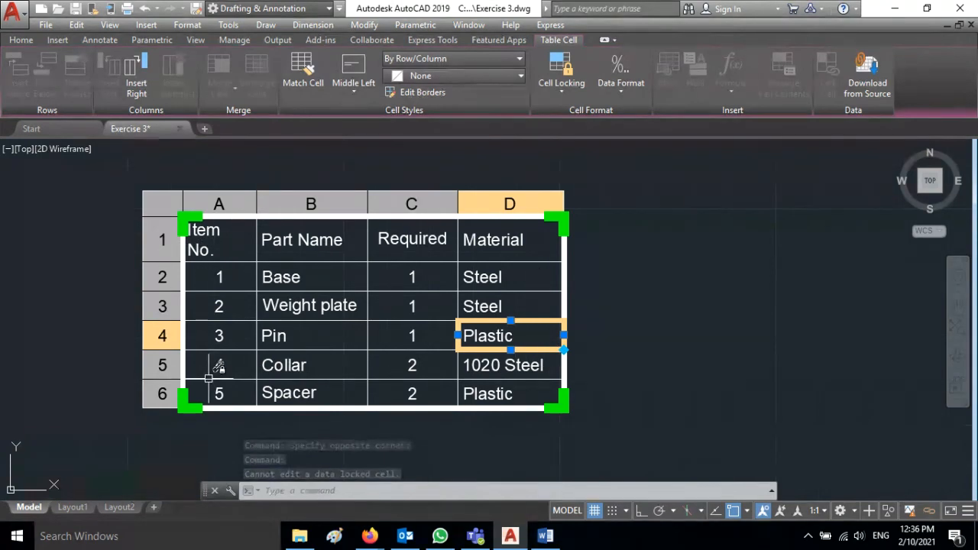
mouse_move(219, 367)
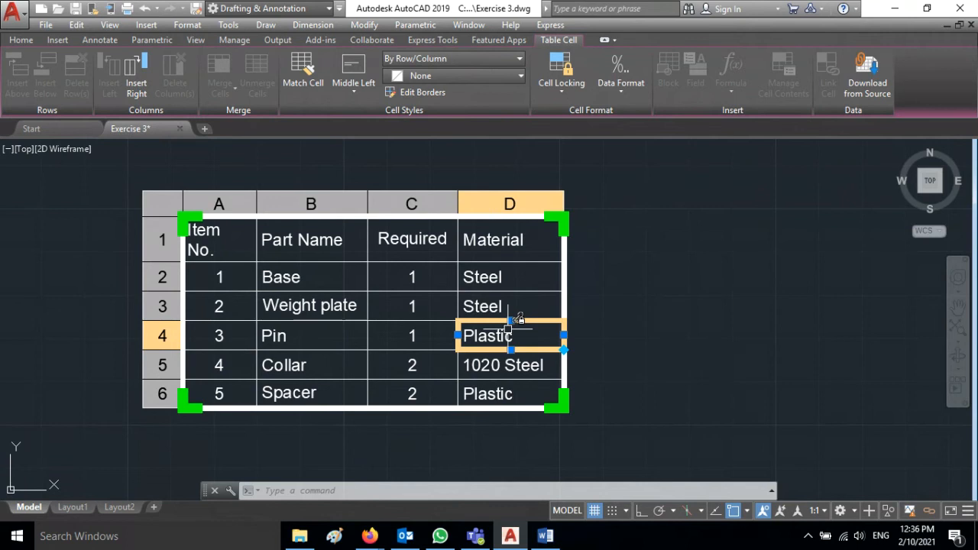
left_click(562, 92)
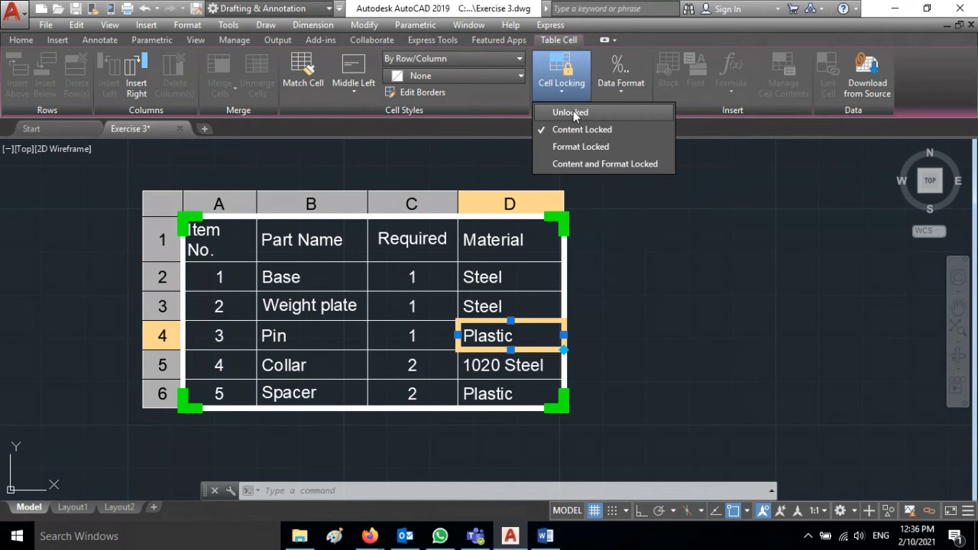
left_click(571, 112)
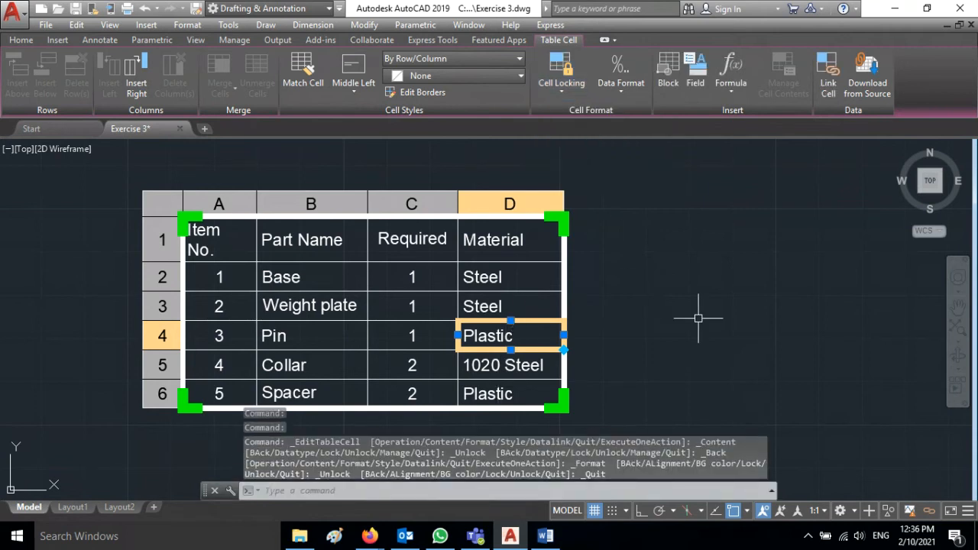
Change the Pin's material to Steel in the part list table.
double_click(489, 331)
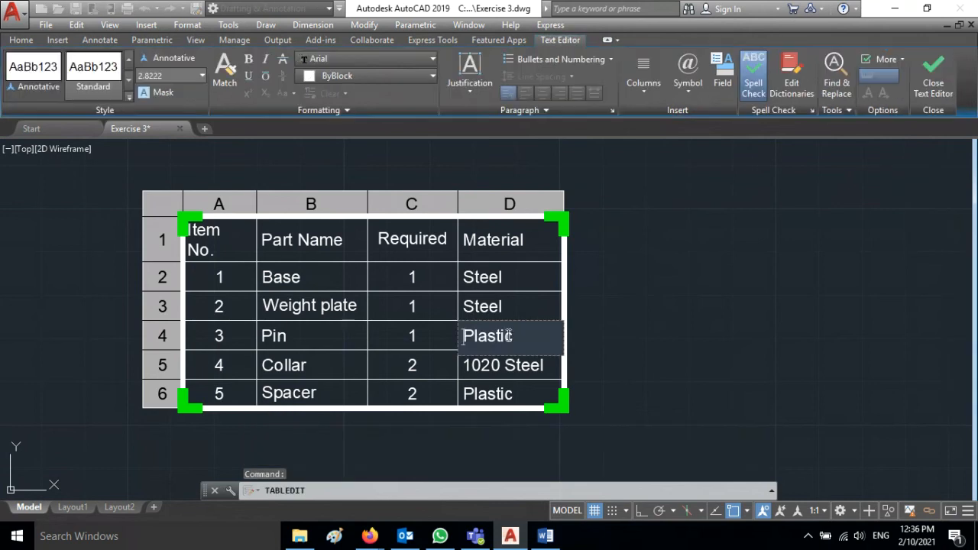
type("Steel")
left_click(709, 331)
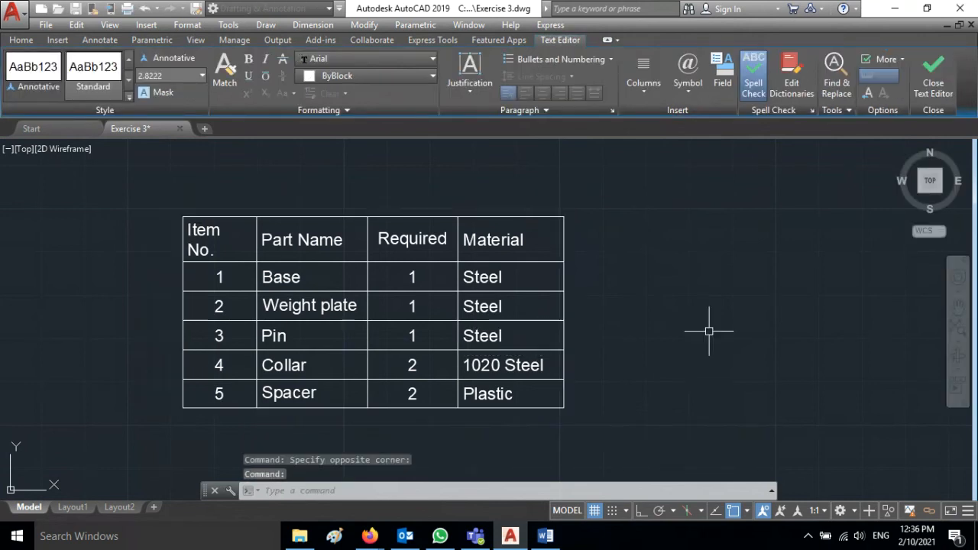
Unlock the Spacer's Required cell in the part list table and set its quantity to 4.
left_click(412, 393)
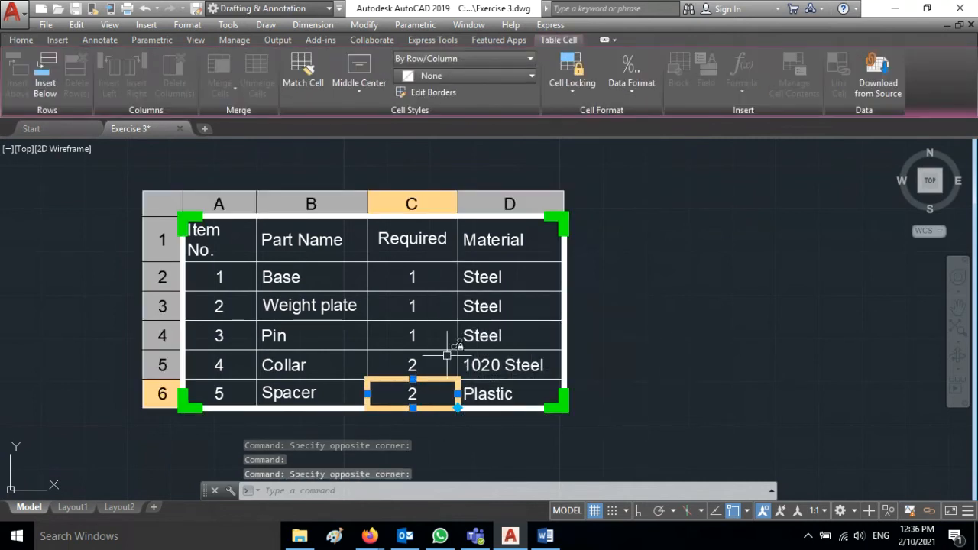
left_click(584, 87)
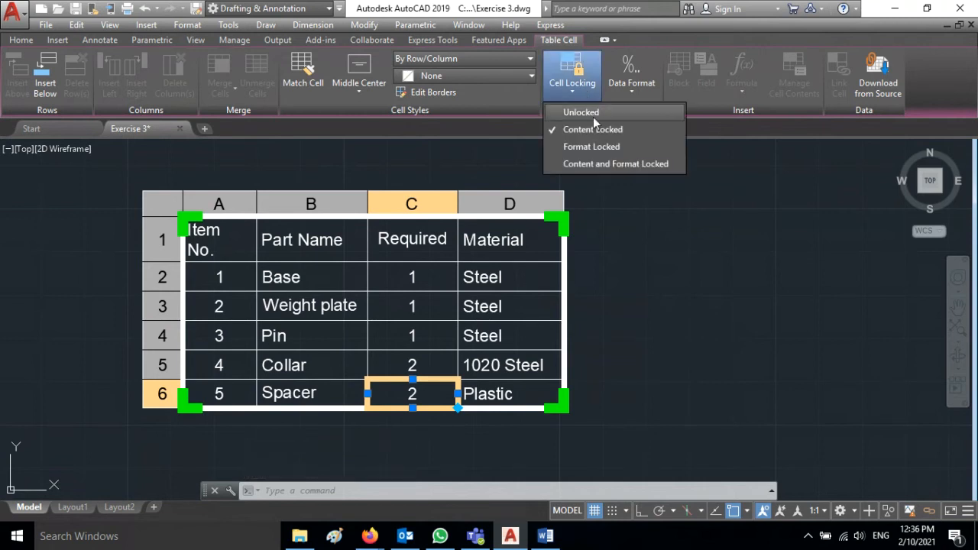
left_click(593, 116)
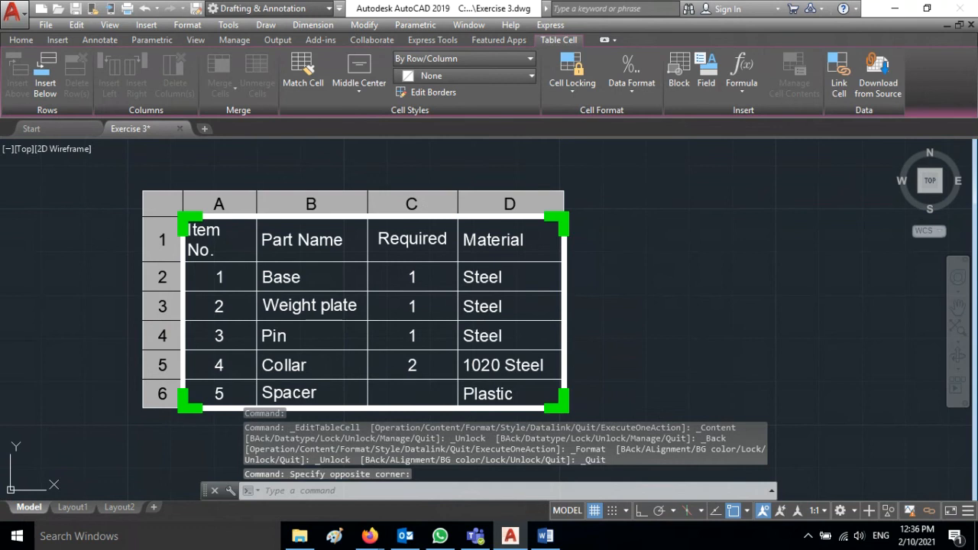
double_click(411, 394)
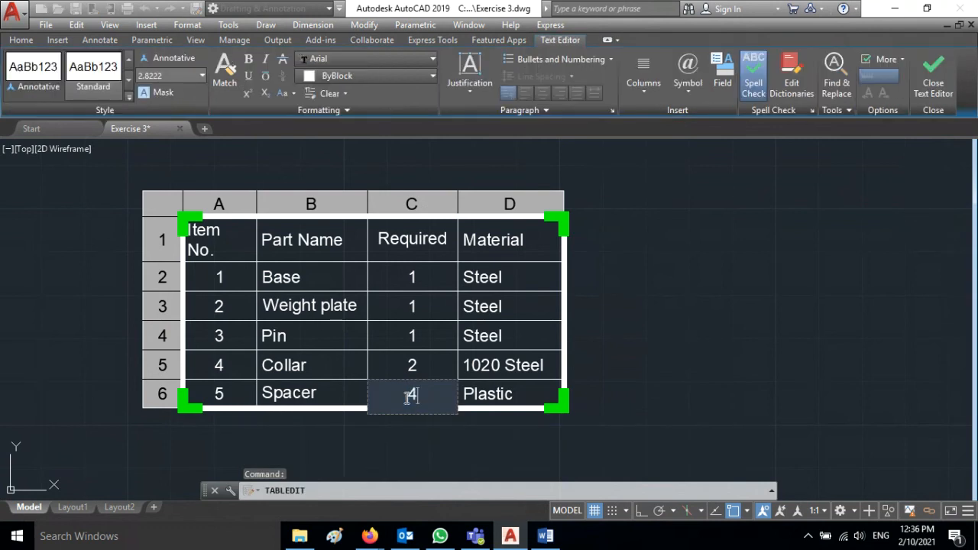
left_click(688, 365)
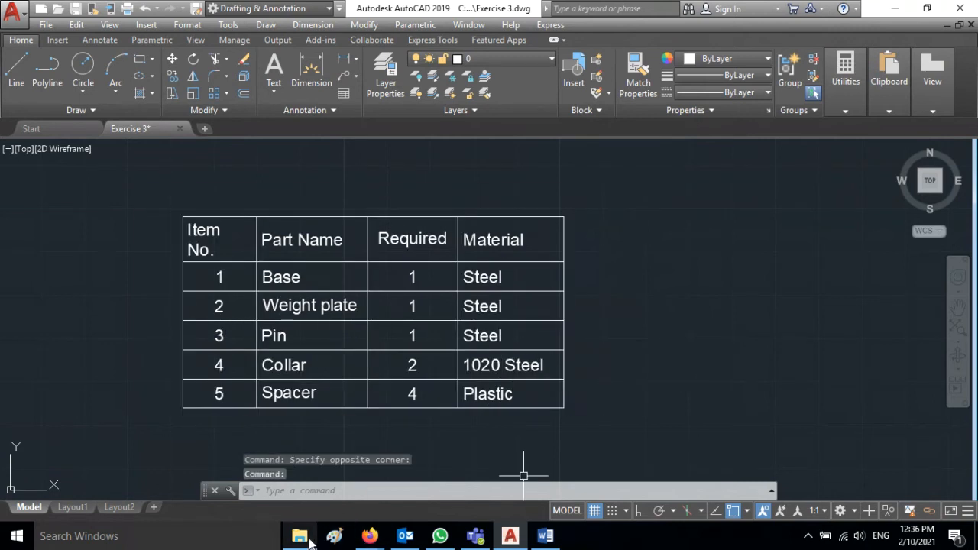
Open the Exercise 3 Excel workbook from its folder on the Desktop and dismiss the activation notice.
mouse_move(309, 541)
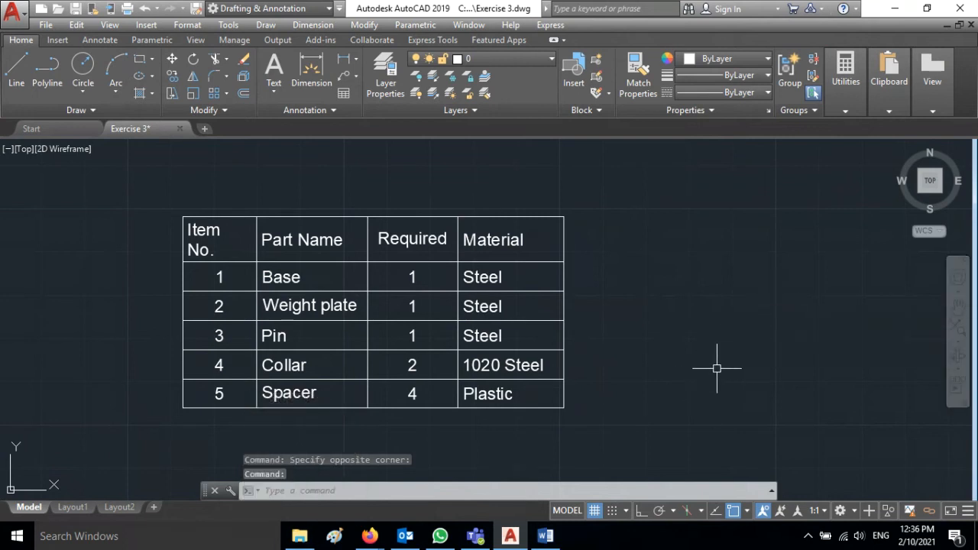
left_click(299, 535)
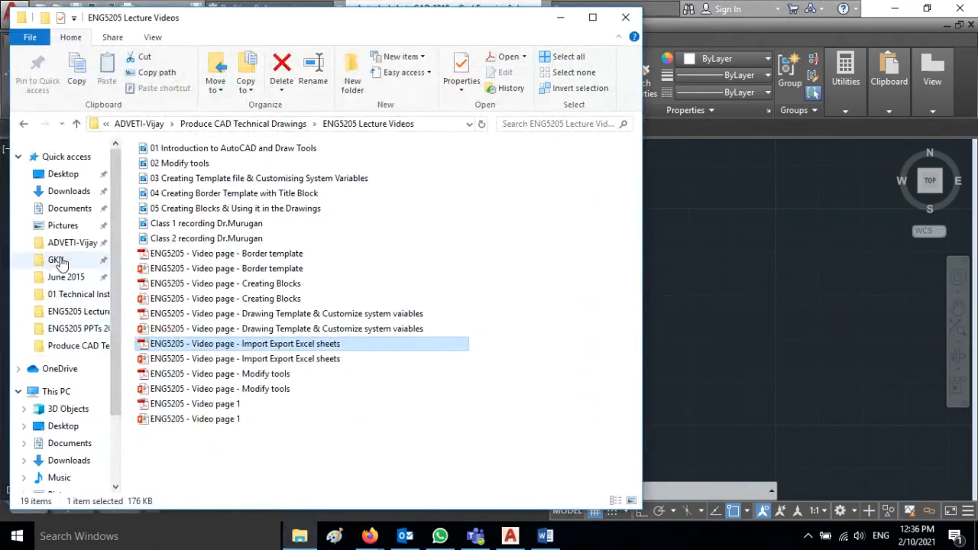
left_click(70, 177)
double_click(191, 181)
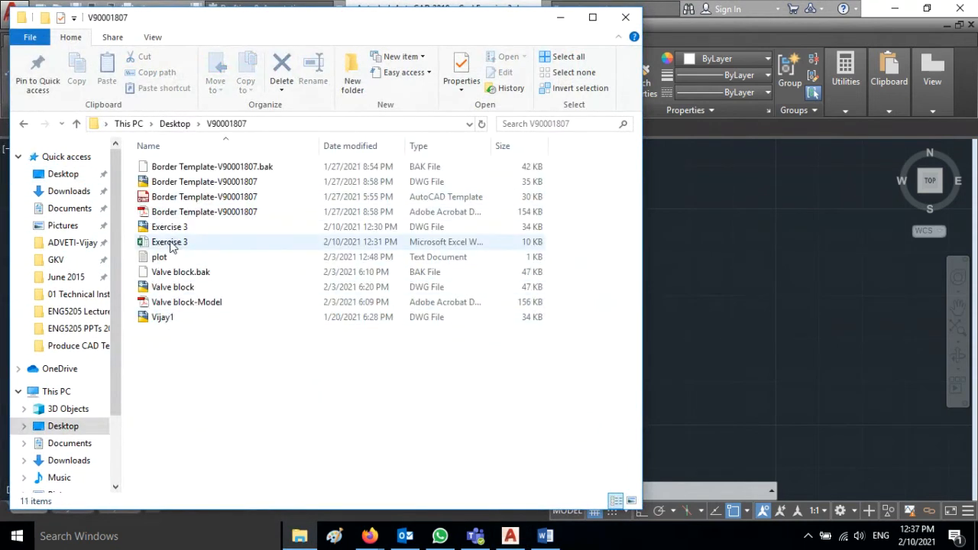
double_click(172, 243)
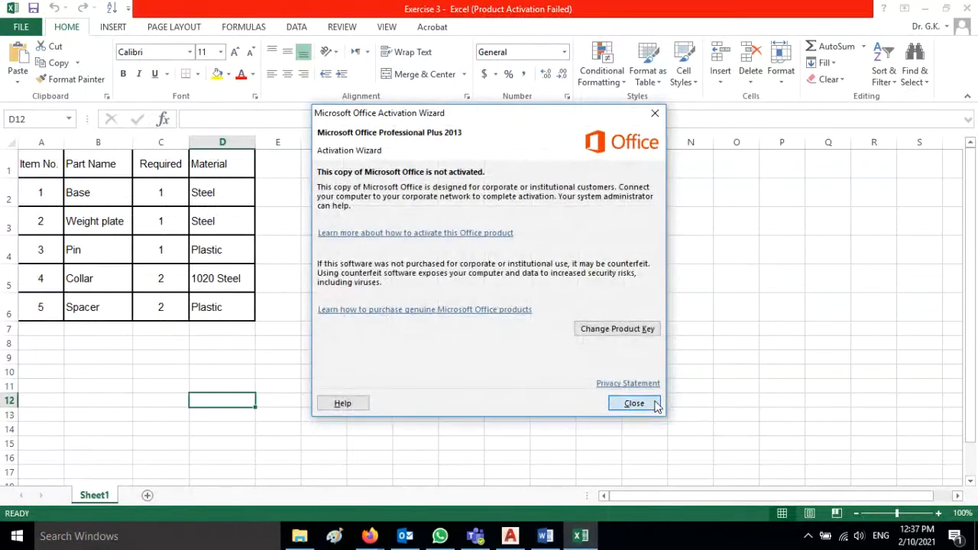
left_click(655, 404)
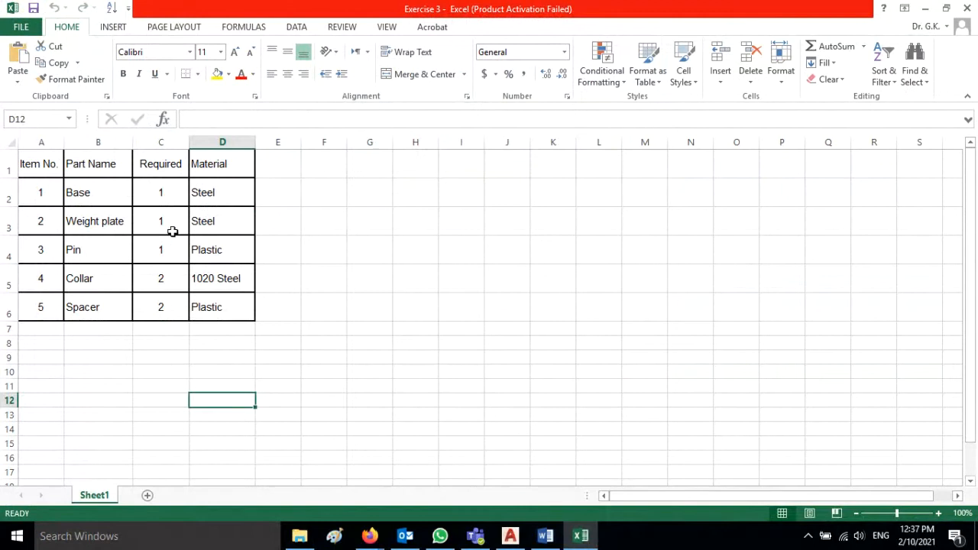
Check the Pin's material and the Spacer's required quantity in the workbook before exporting, and close the workbook.
left_click(217, 252)
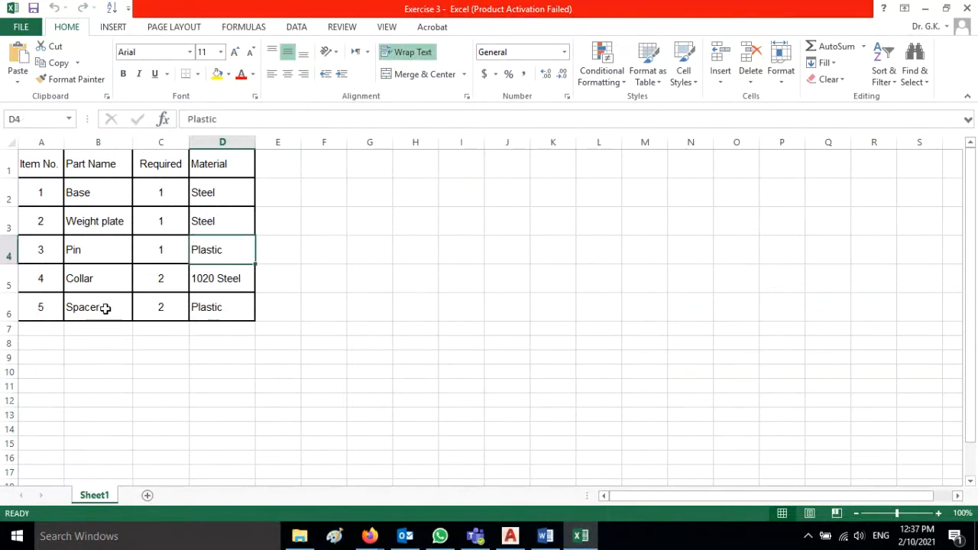
left_click(156, 308)
left_click(213, 259)
left_click(160, 308)
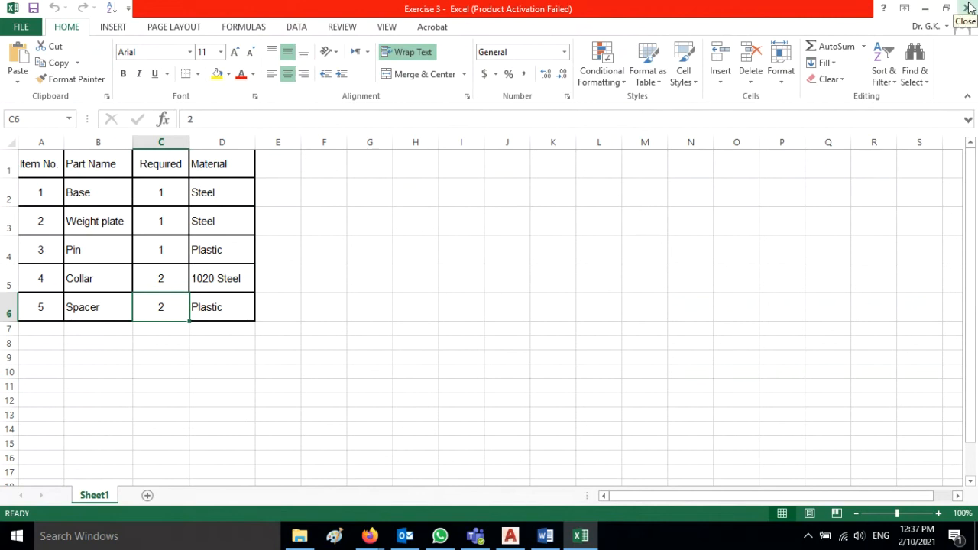
left_click(969, 7)
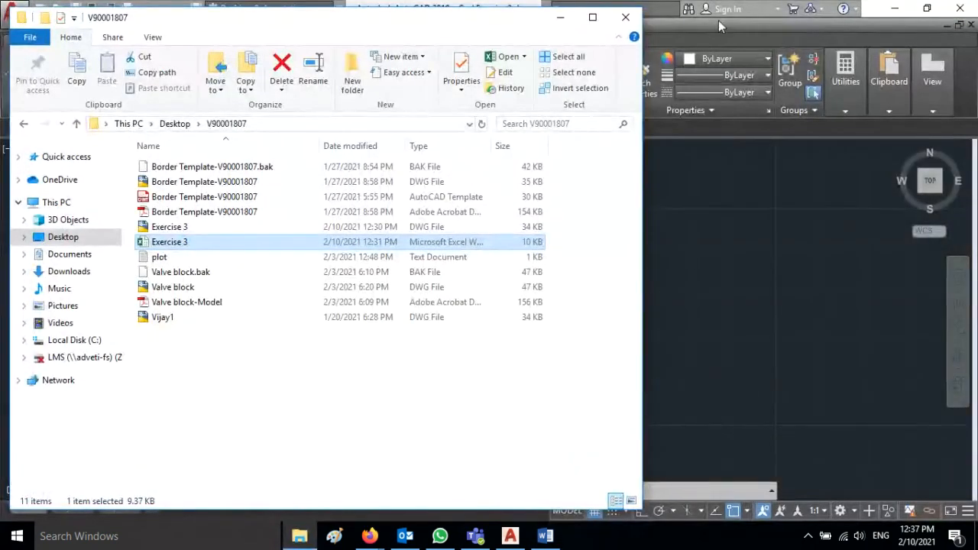
Return to AutoCAD and write the whole part list table's data links to the external source.
left_click(709, 31)
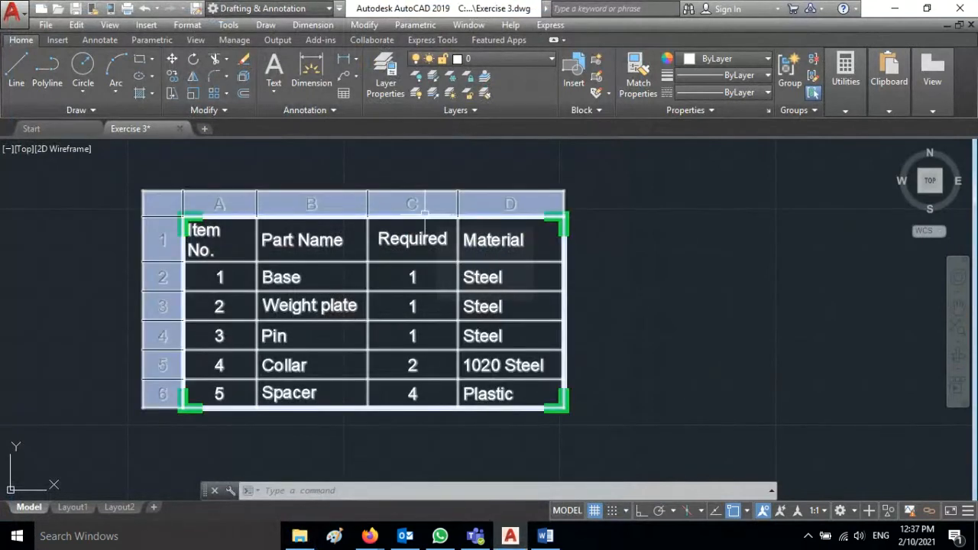
left_click(425, 214)
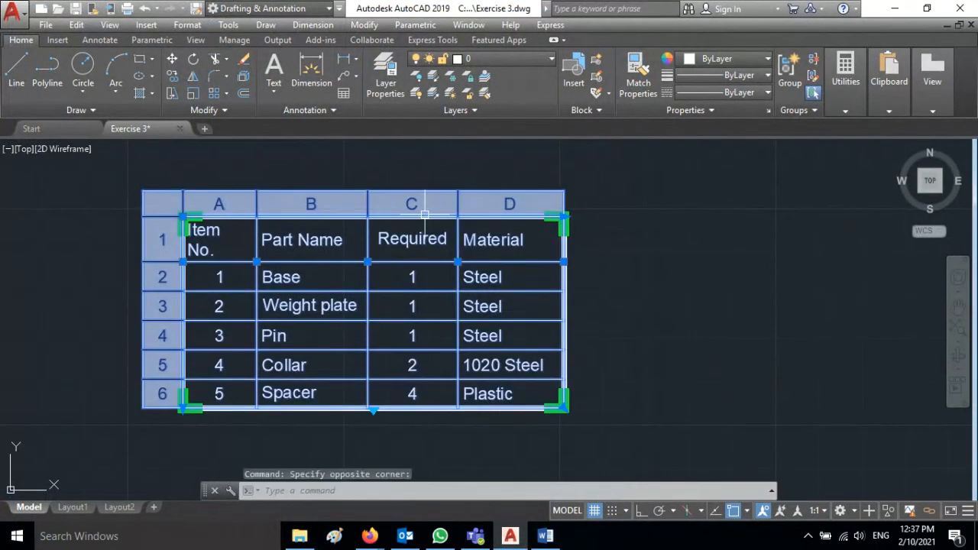
right_click(426, 217)
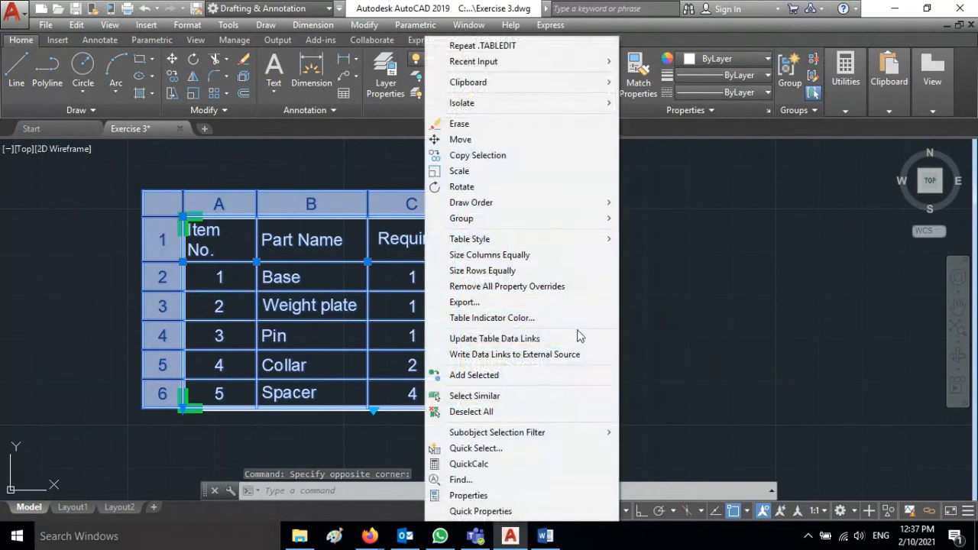
left_click(533, 362)
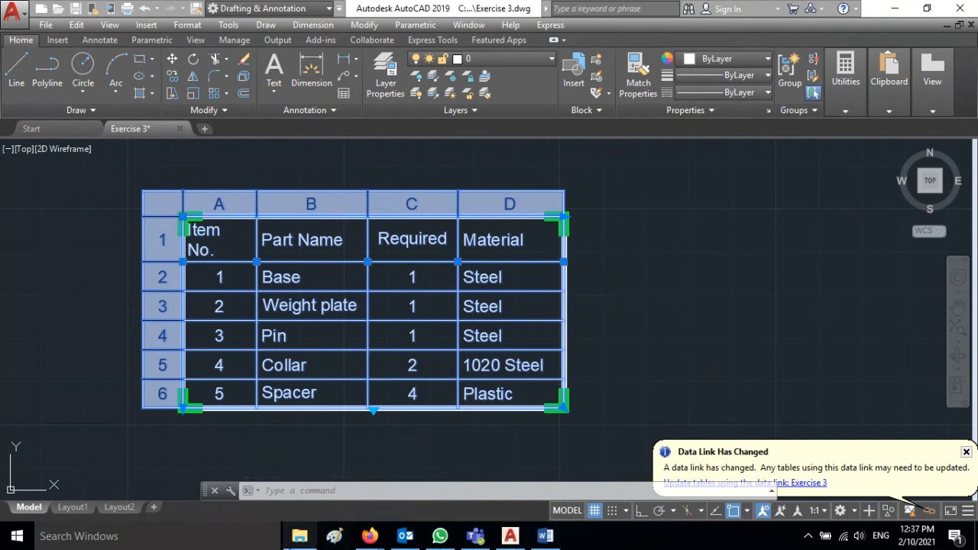
Reopen the Exercise 3 workbook in Excel and verify the exported Pin material and Spacer quantity.
left_click(300, 536)
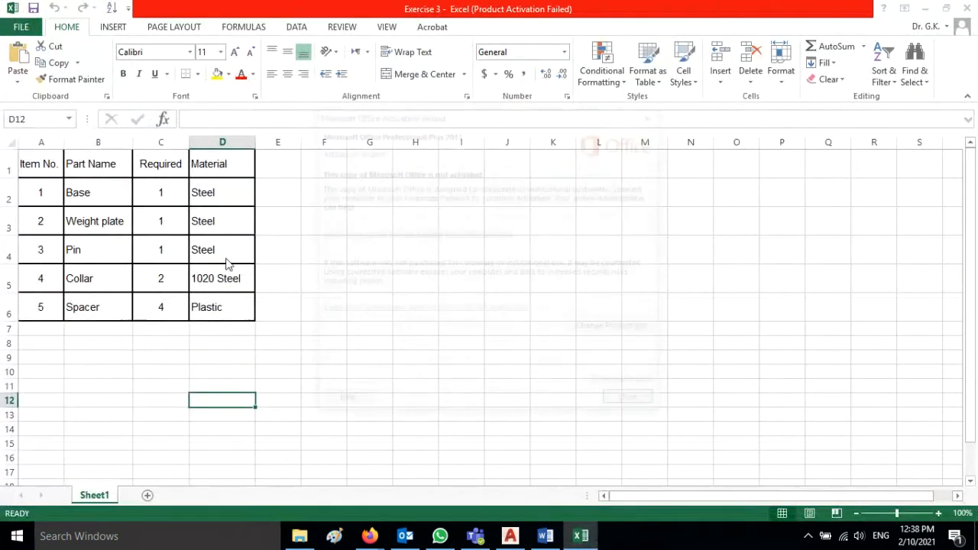
left_click(633, 403)
left_click(229, 255)
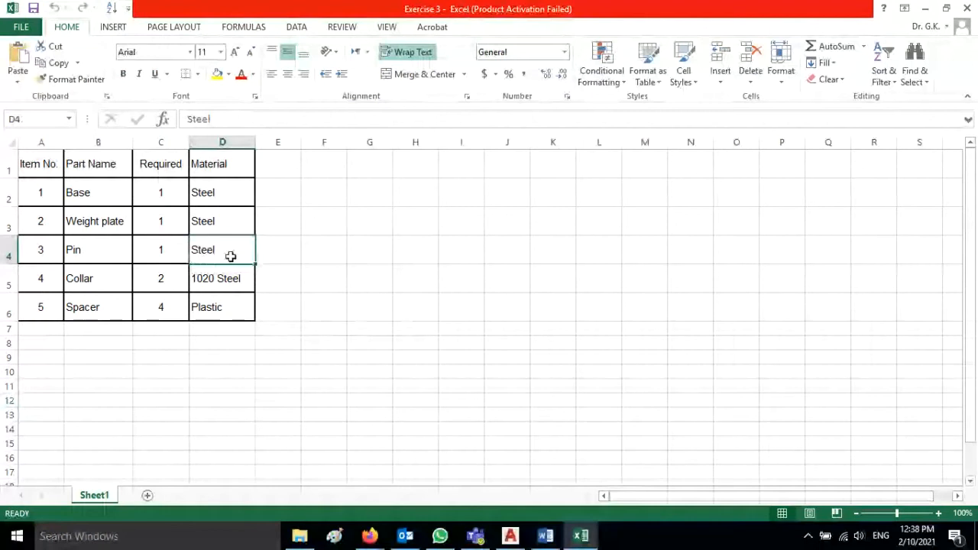
left_click(75, 249)
left_click(218, 248)
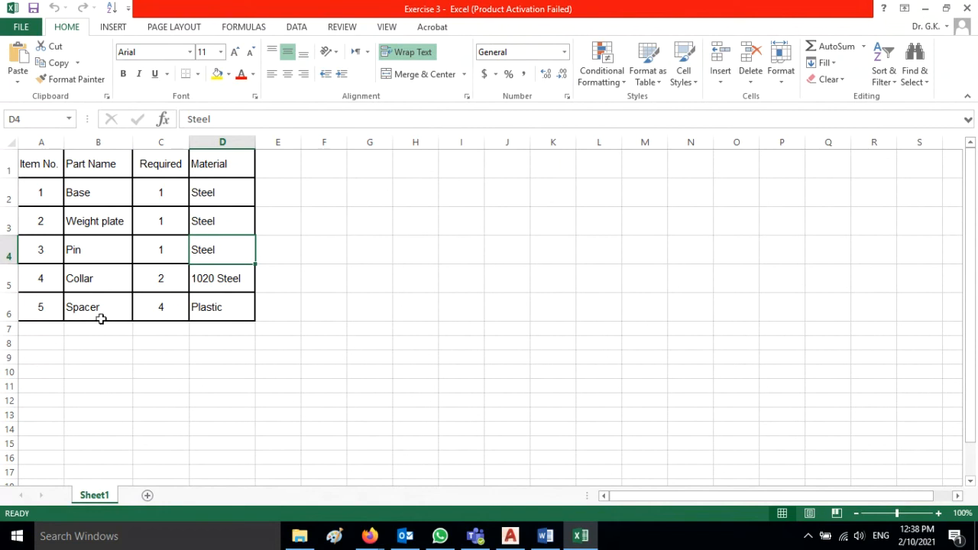
left_click(158, 309)
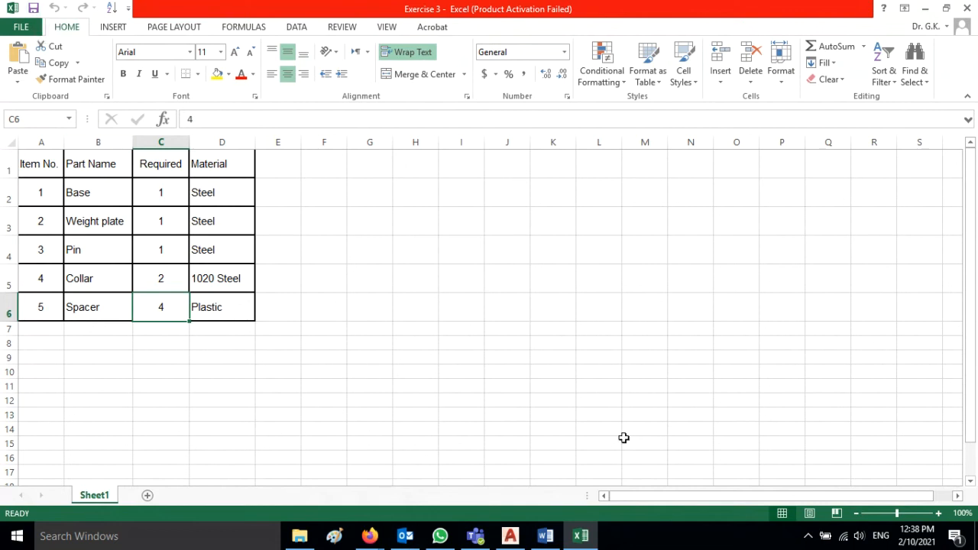
Switch back to the AutoCAD drawing and deselect the part list table.
left_click(513, 543)
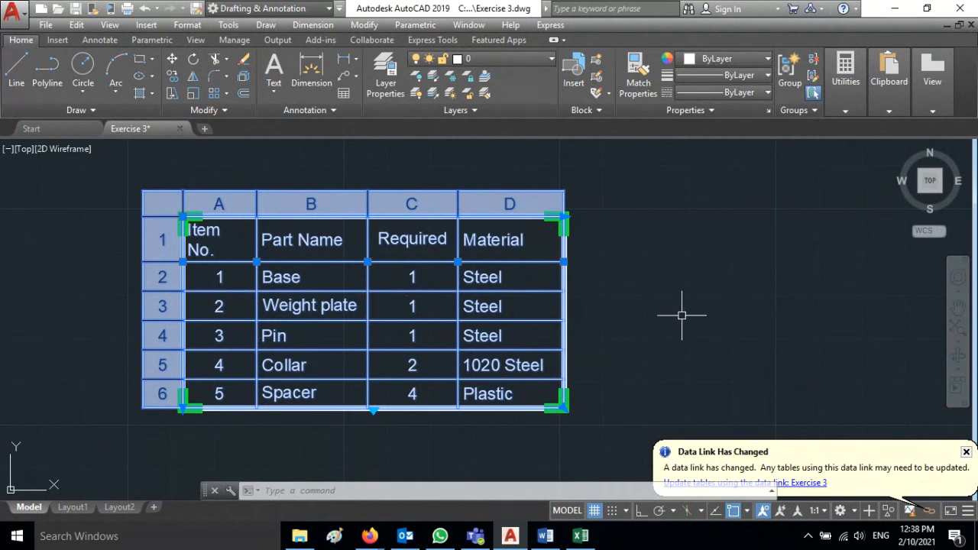
key("Escape")
key("Escape")
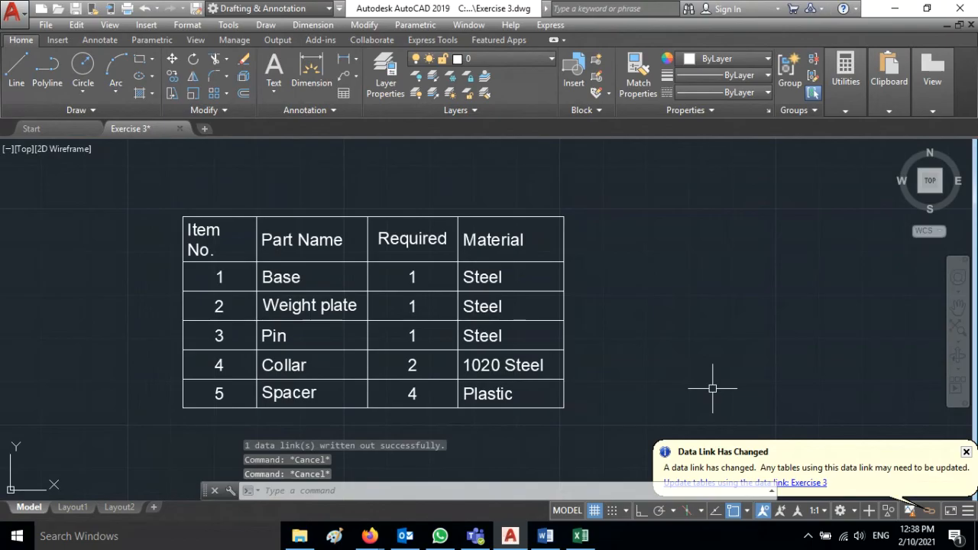
Switch to the Exercise 3 workbook in Excel and change the Collar's material to Aluminium.
left_click(581, 535)
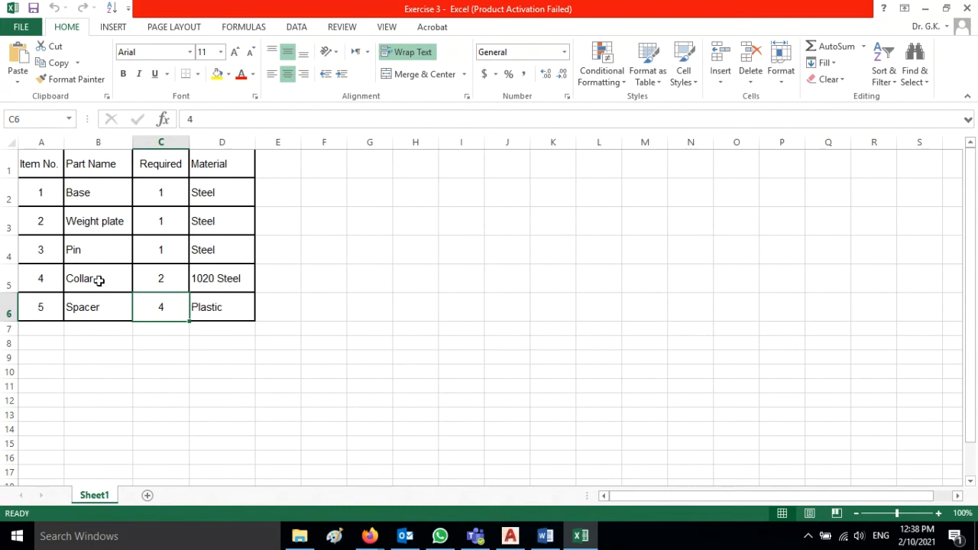
double_click(212, 278)
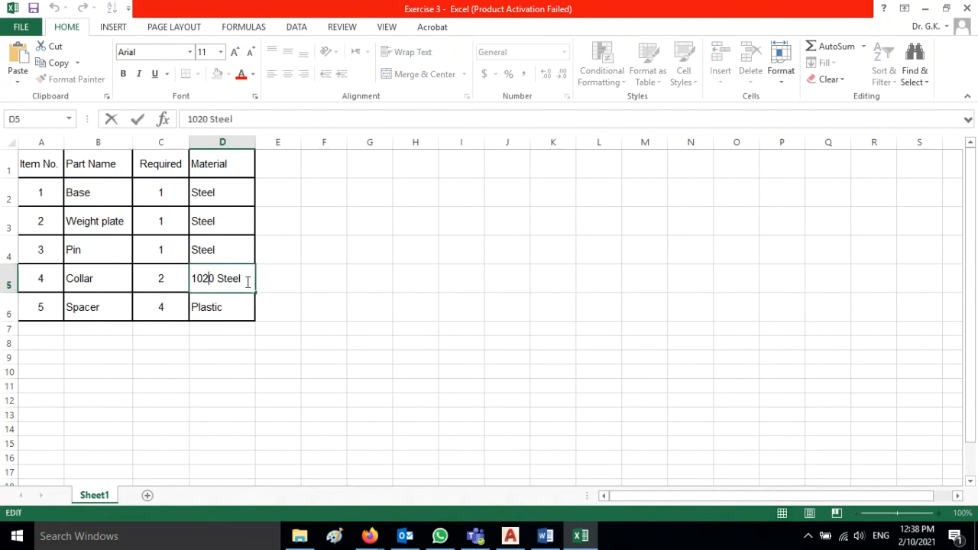
left_click_drag(248, 282, 173, 279)
type("Aluminium")
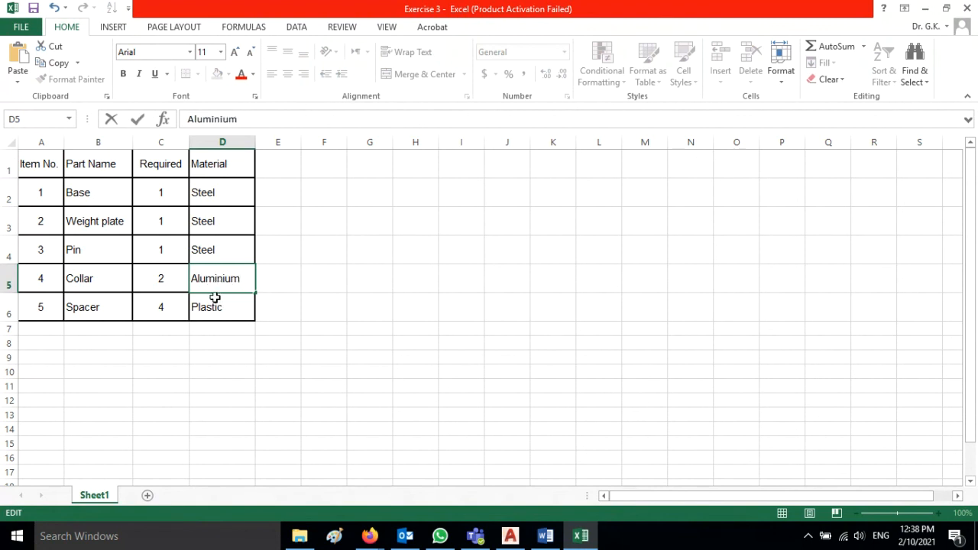
Change the Spacer's material to Leather and check both edited material cells.
left_click(214, 299)
double_click(212, 305)
left_click_drag(249, 312, 180, 312)
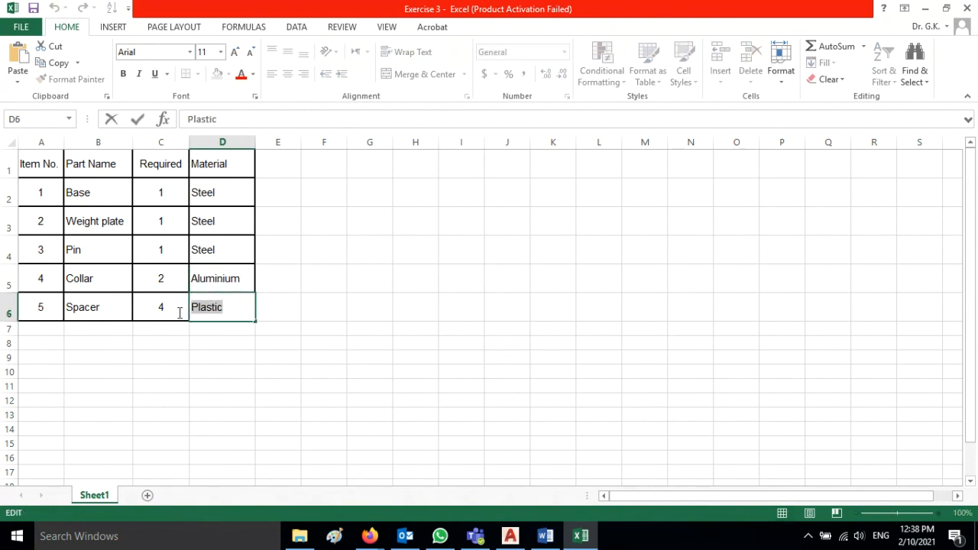
type("Leather")
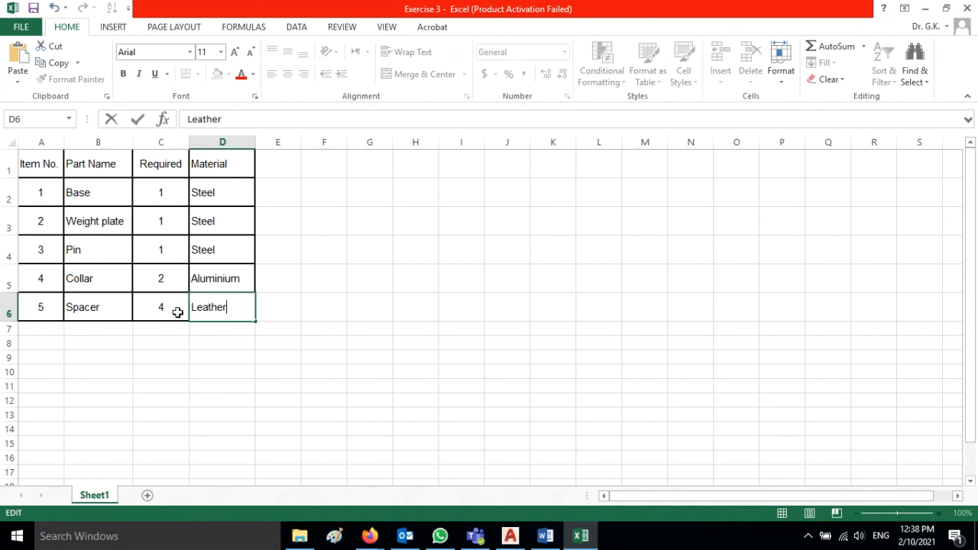
left_click(360, 366)
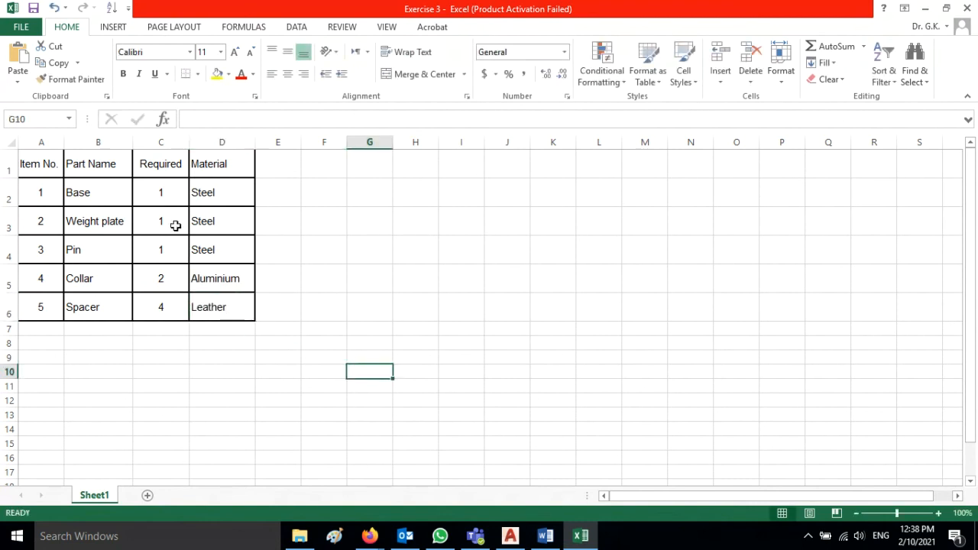
left_click(228, 279)
left_click(236, 309)
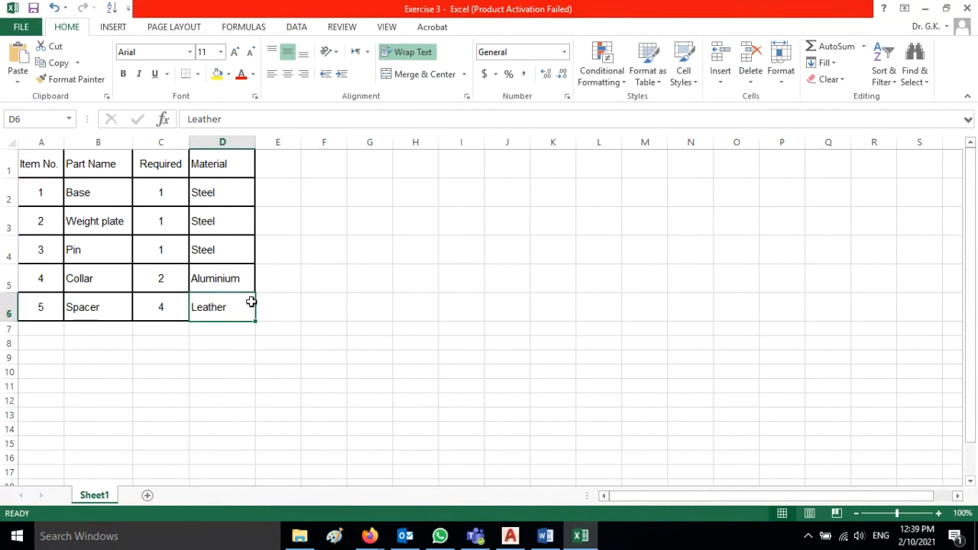
Switch to AutoCAD, select the whole part list table and try to update its data links.
left_click(511, 535)
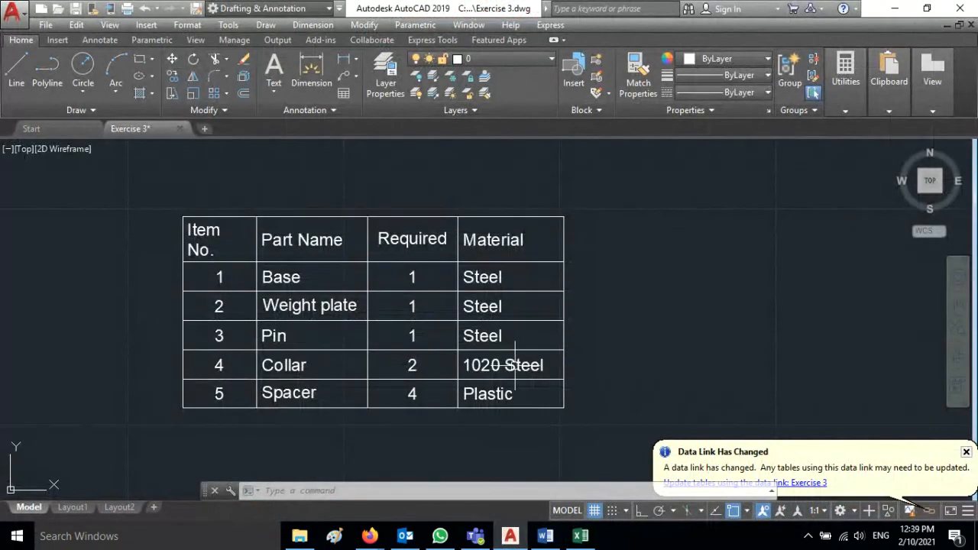
left_click(505, 410)
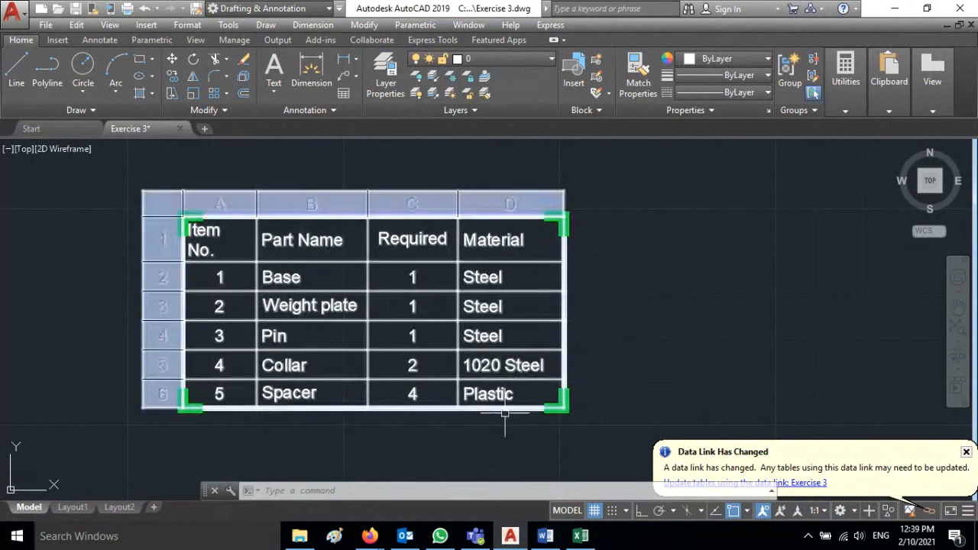
key("Escape")
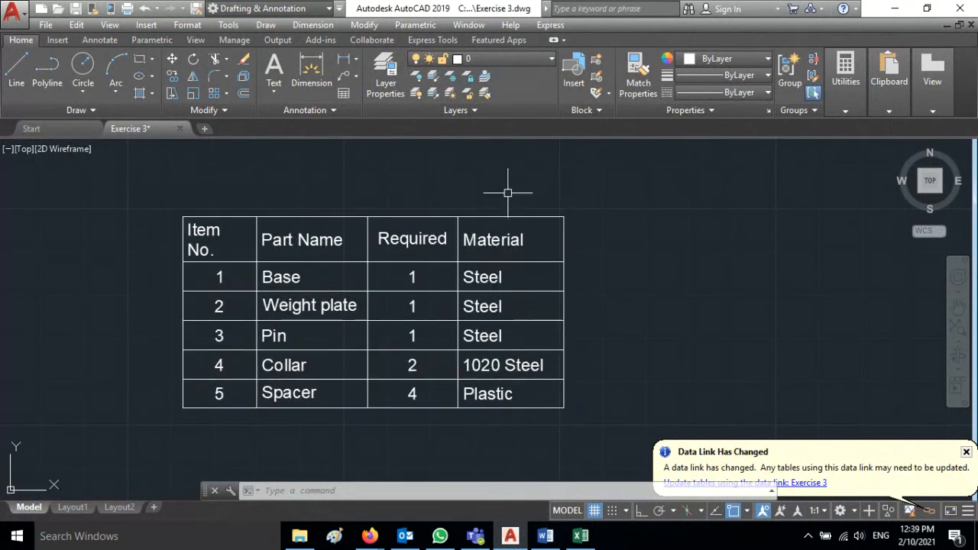
left_click(457, 218)
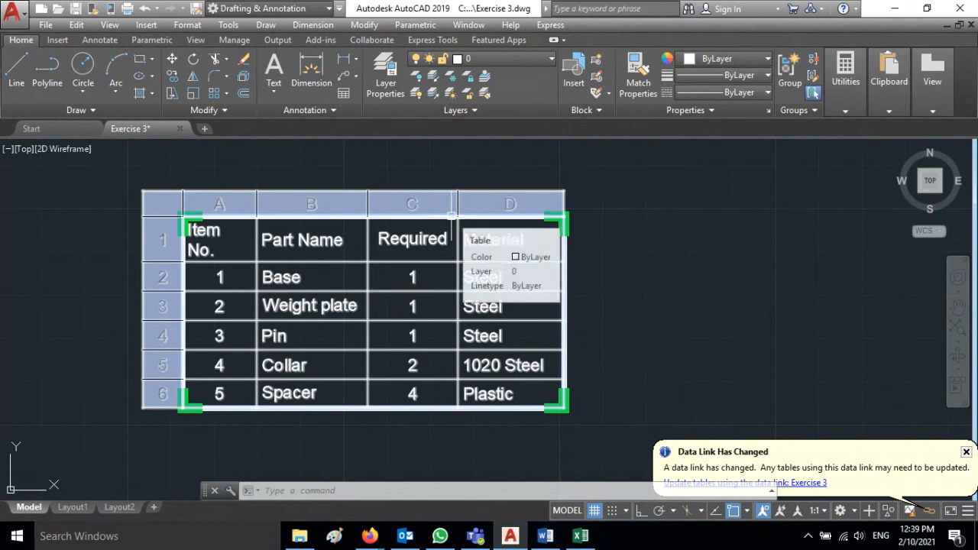
left_click(452, 214)
left_click(451, 216)
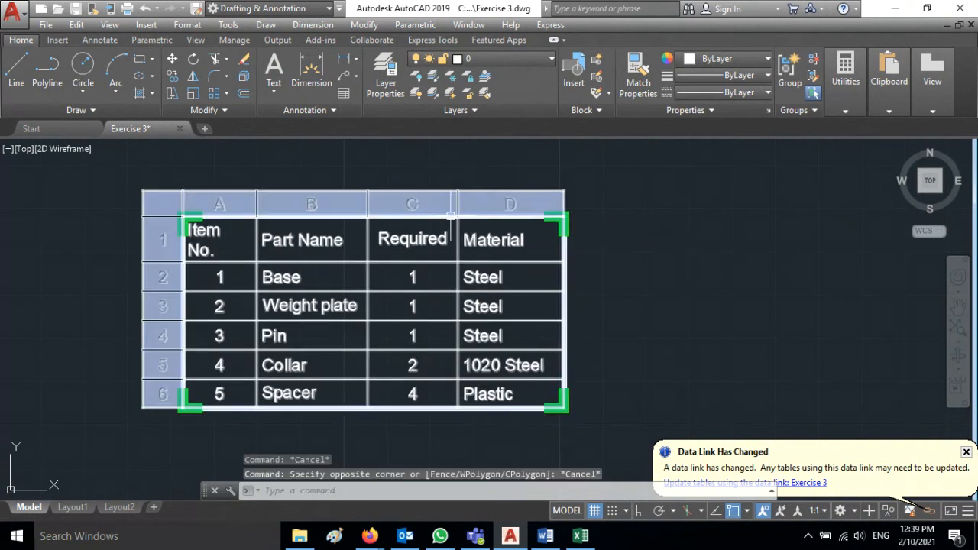
right_click(451, 218)
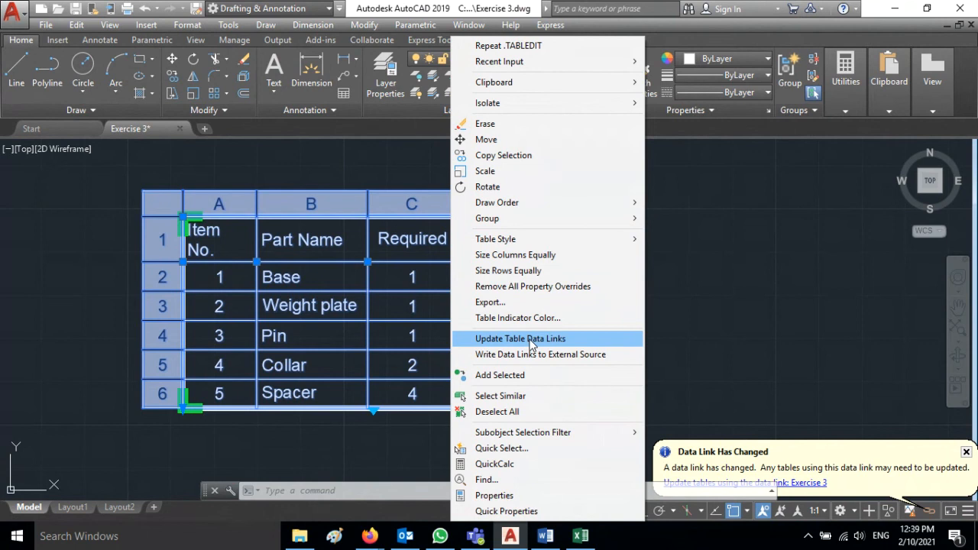
left_click(587, 344)
Compare the Collar and Spacer materials in the drawing's table with those in the Excel workbook.
left_click(524, 366)
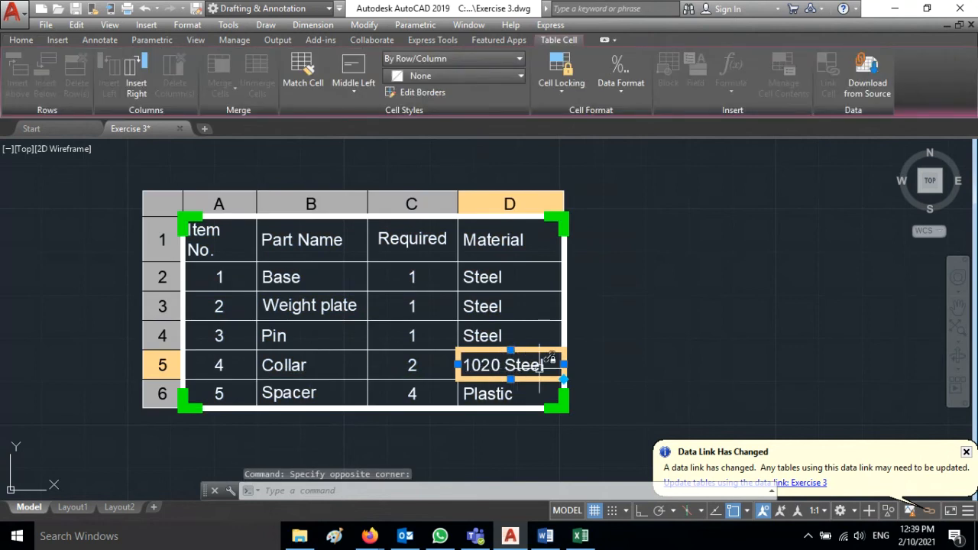
left_click(500, 394)
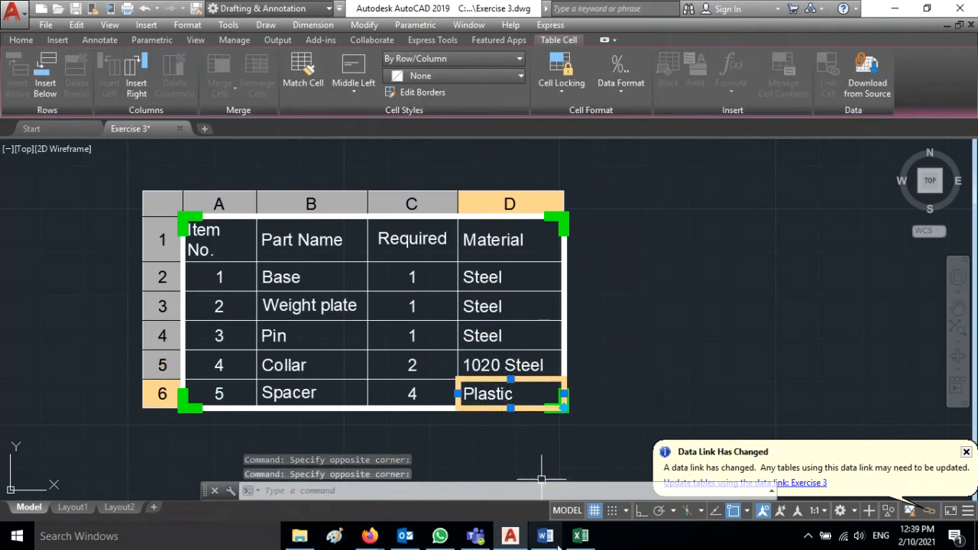
left_click(580, 536)
left_click(226, 286)
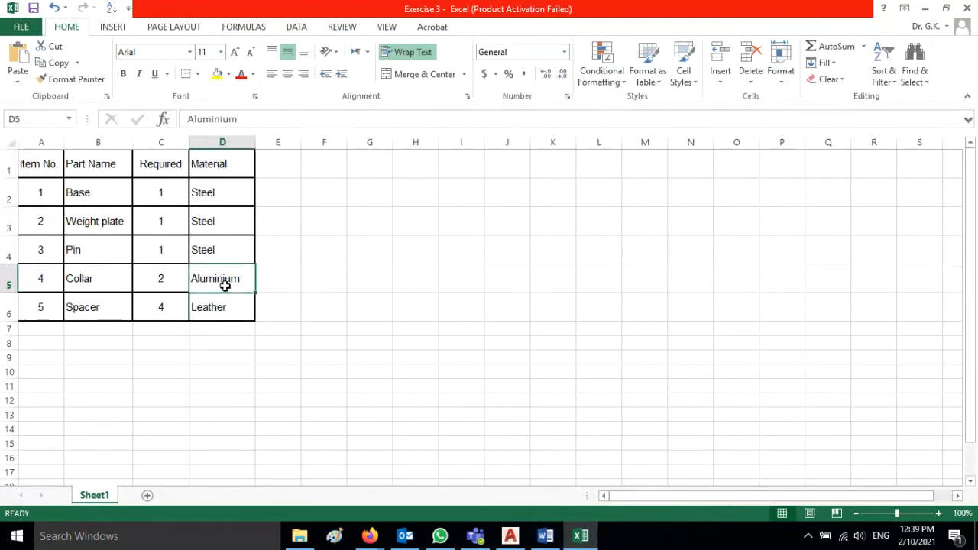
left_click(223, 307)
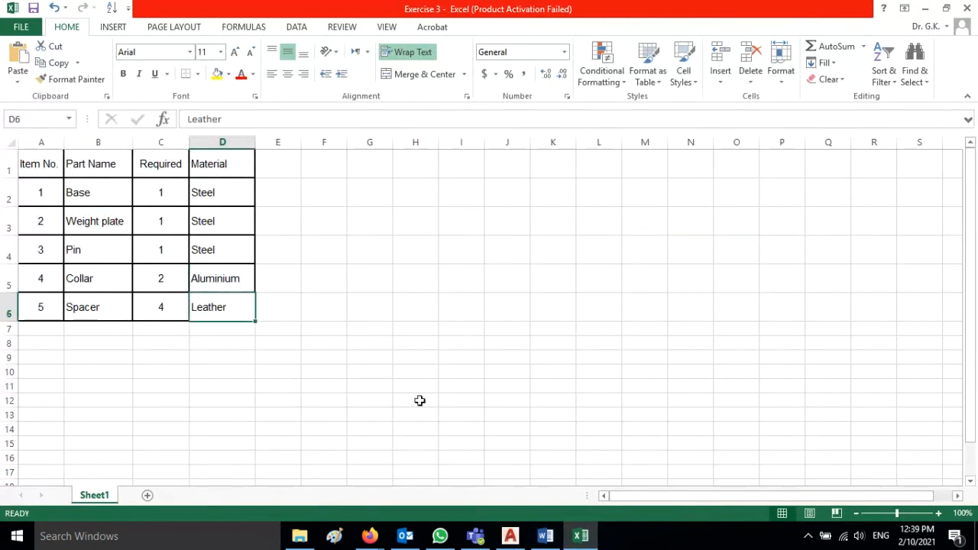
Return to AutoCAD, select the whole part list table and update its data links from the workbook.
left_click(509, 536)
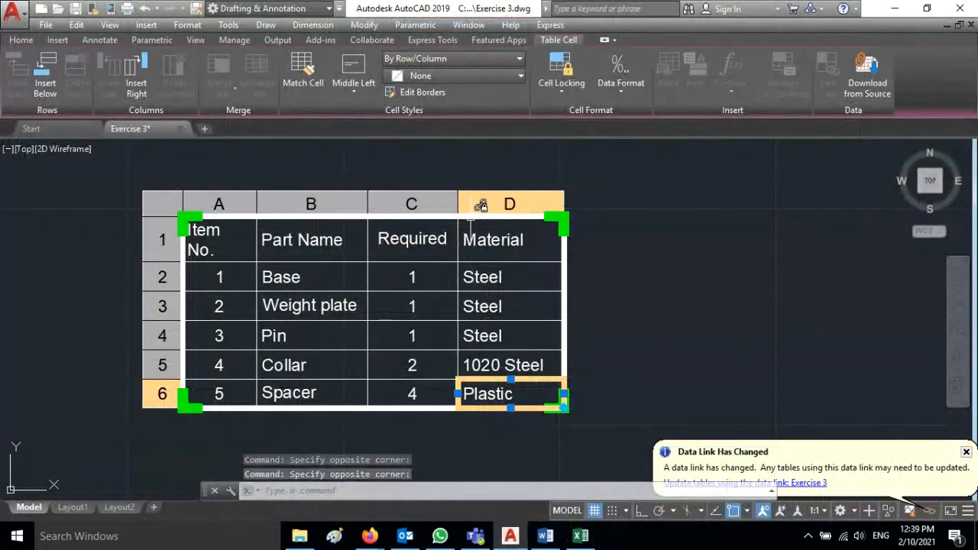
left_click(472, 223)
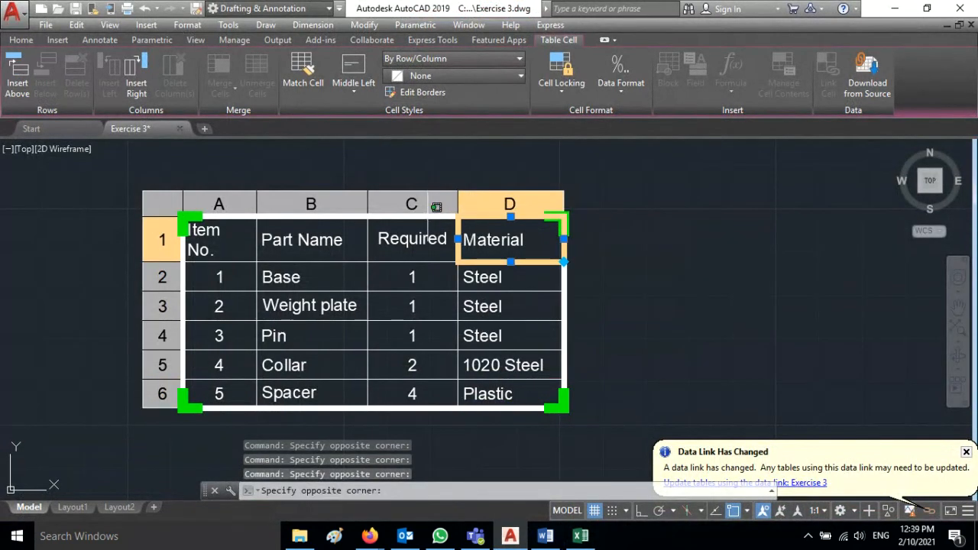
left_click(428, 225)
left_click(623, 272)
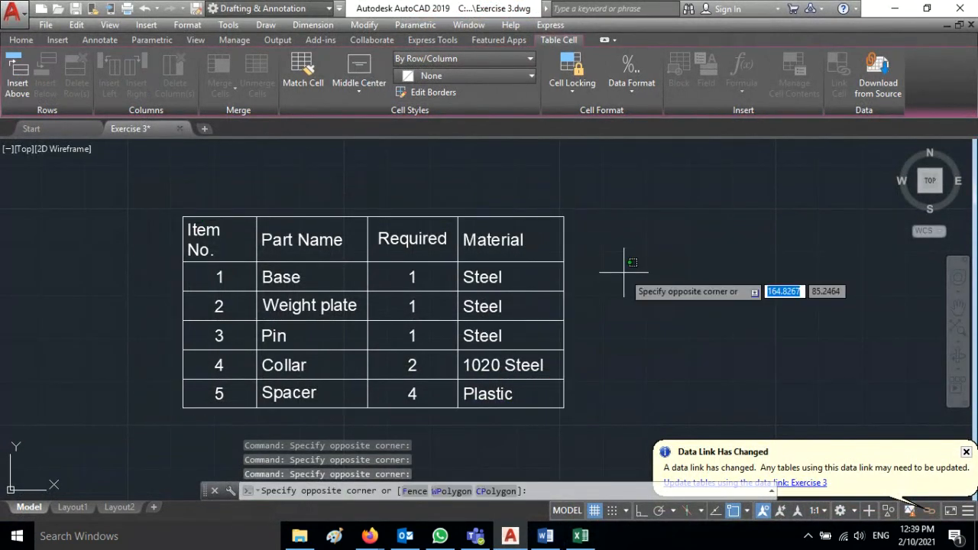
key("Escape")
left_click(456, 212)
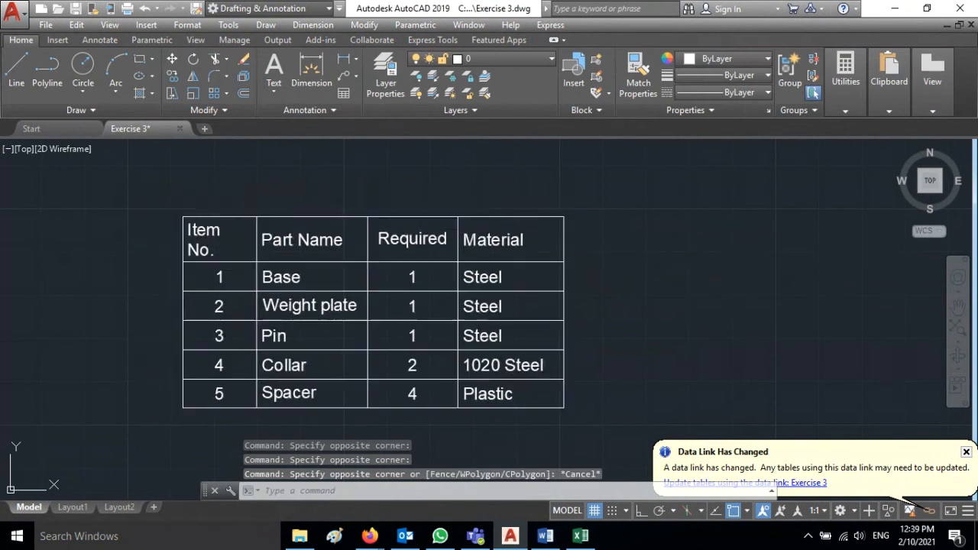
left_click(456, 213)
right_click(456, 213)
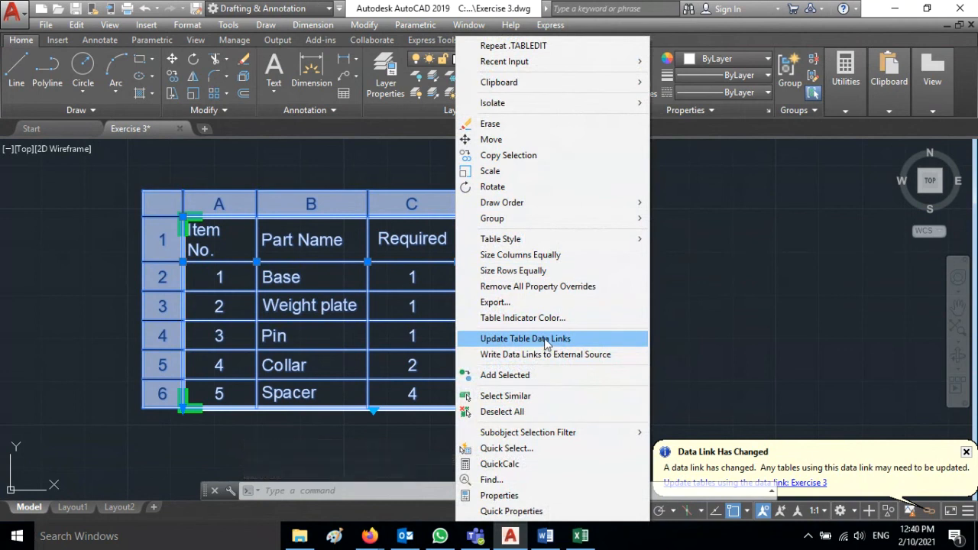
left_click(547, 343)
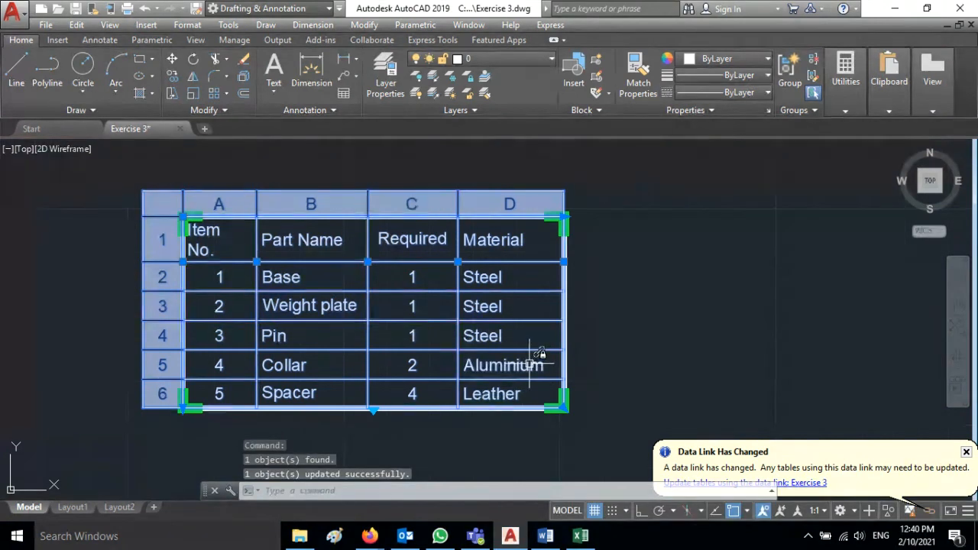
Check the table's Collar and Spacer materials against the Excel workbook, and return to the drawing.
left_click(537, 357)
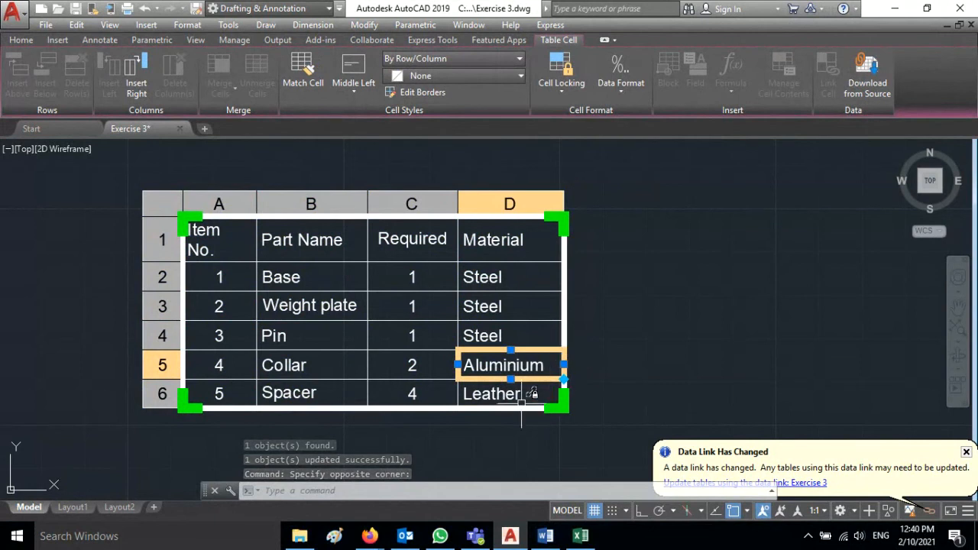
left_click(516, 393)
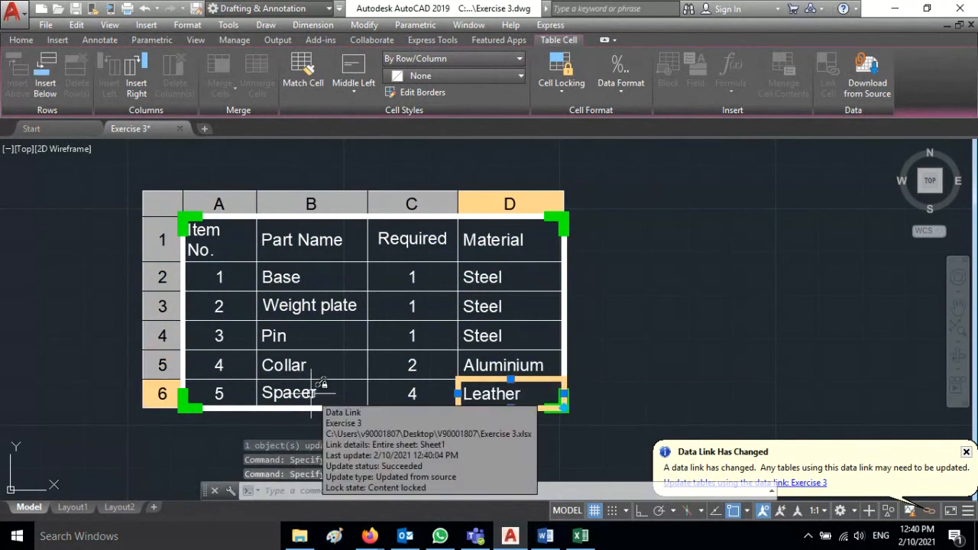
left_click(580, 536)
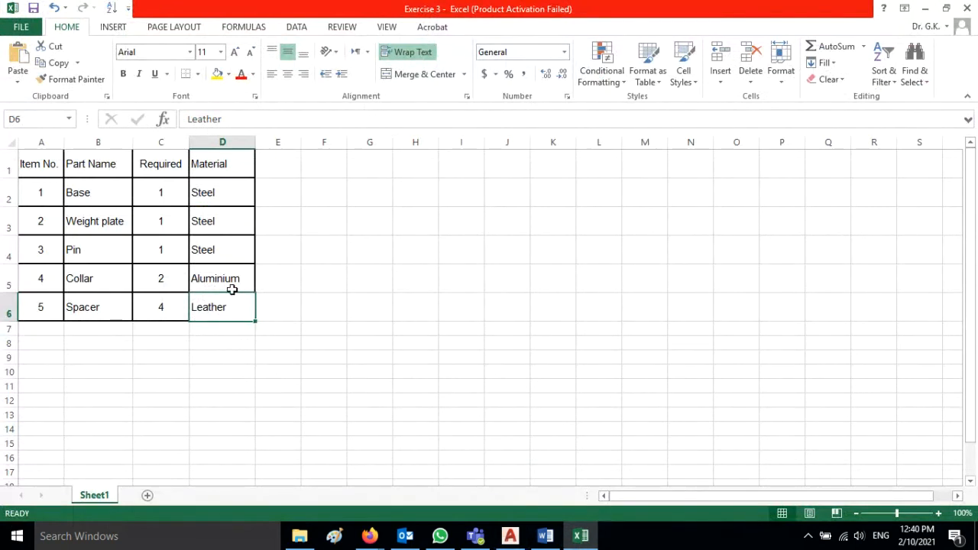
left_click(510, 536)
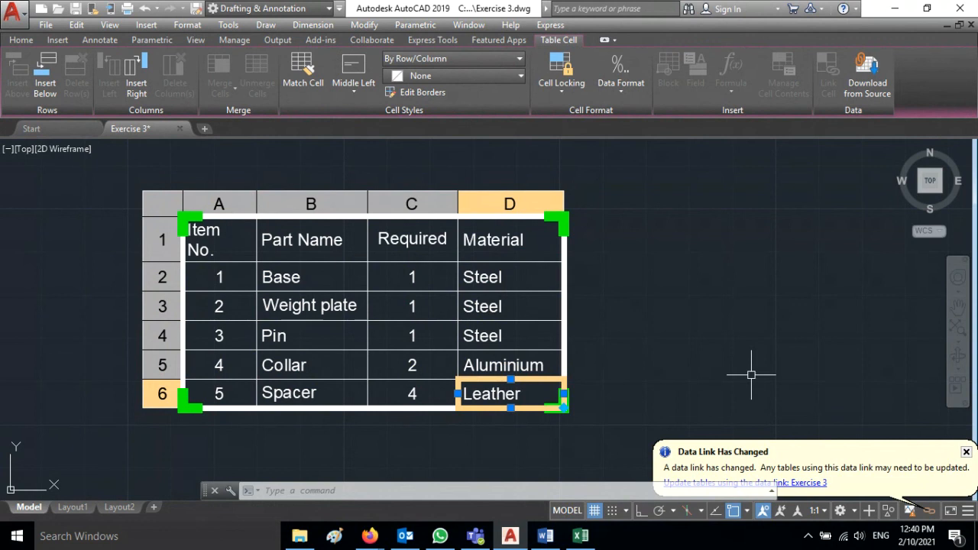
Dismiss the data link notification and save the Exercise 3 drawing with the table deselected.
left_click(966, 452)
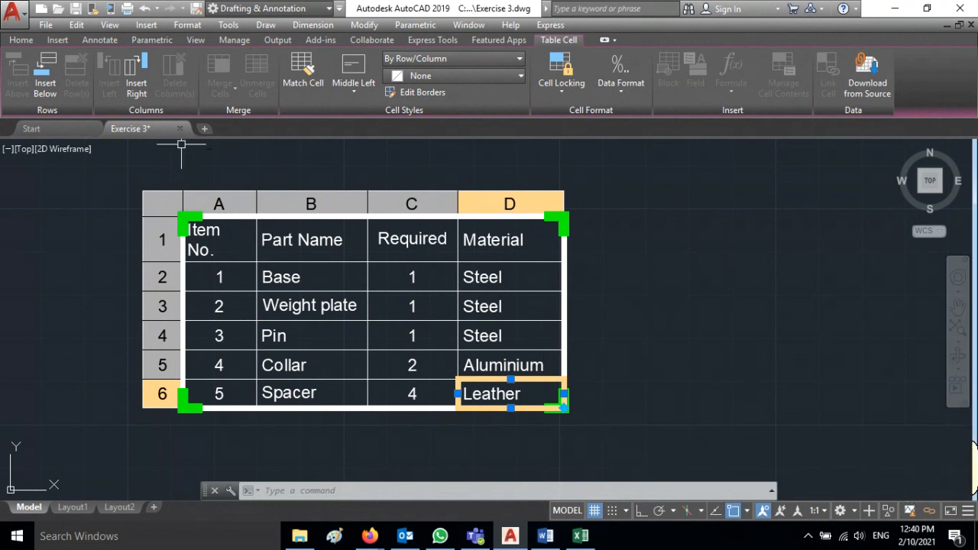
key("Escape")
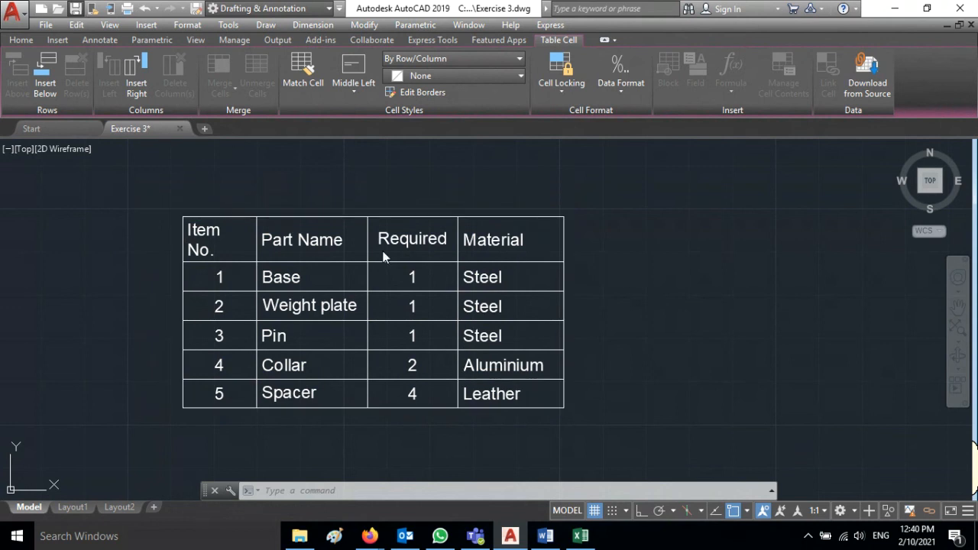
Look over the Excel part list and review the Exercise 3 instructions in Word.
left_click(580, 535)
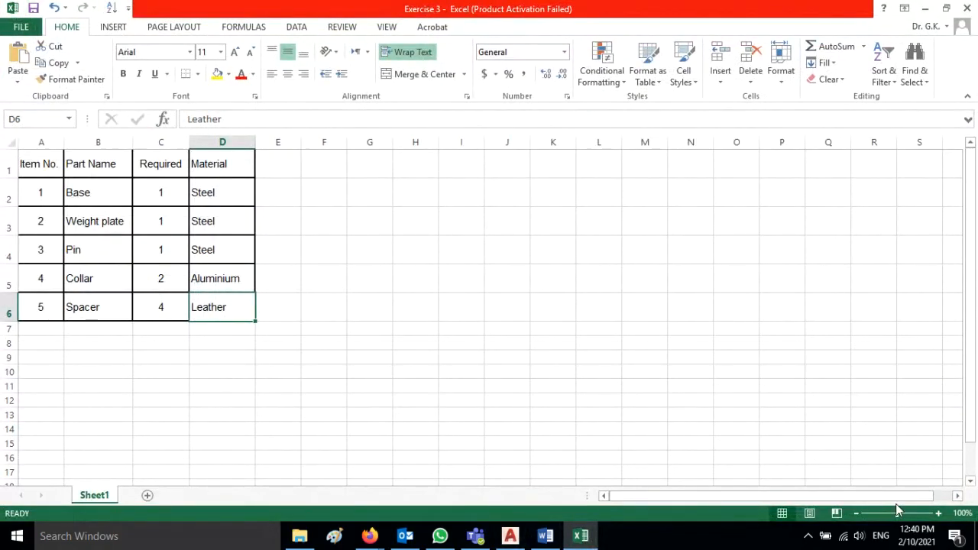
left_click(540, 537)
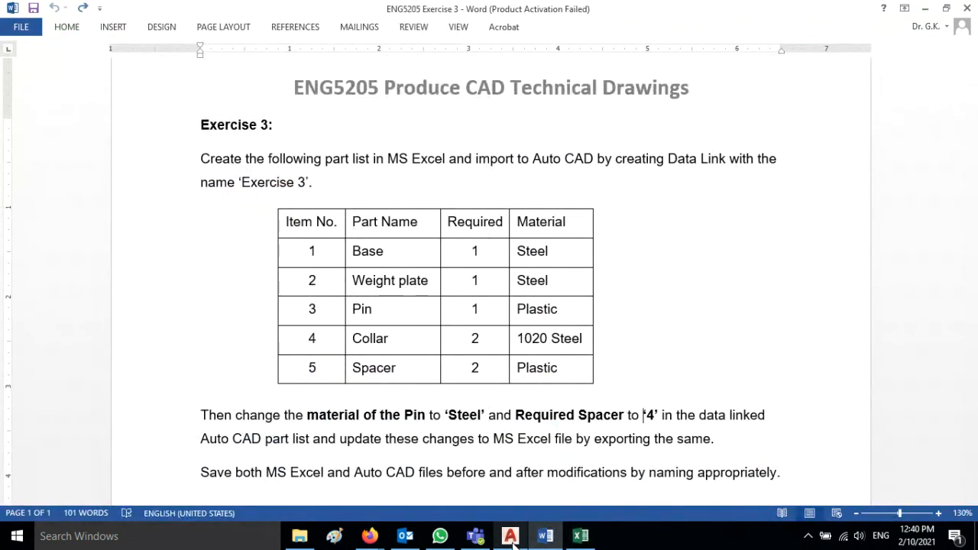
mouse_move(512, 539)
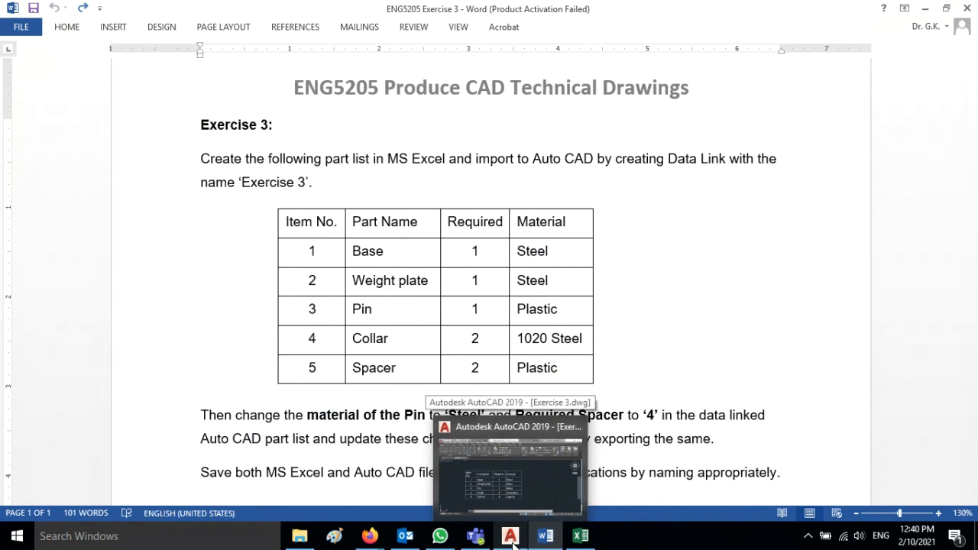
Return to AutoCAD, unlock the Collar's material cell in the part list table and change it to 1020 Steel.
left_click(512, 538)
left_click(503, 363)
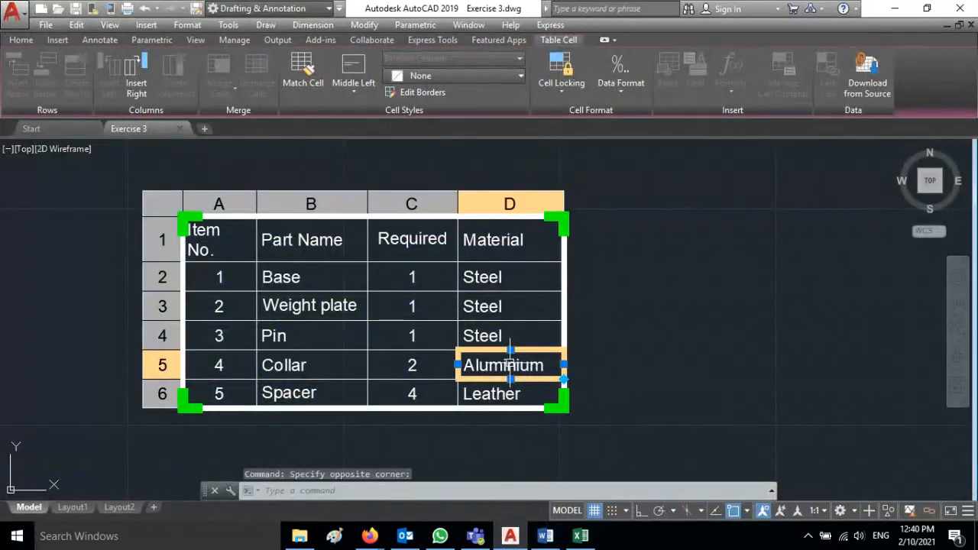
left_click(559, 76)
left_click(562, 114)
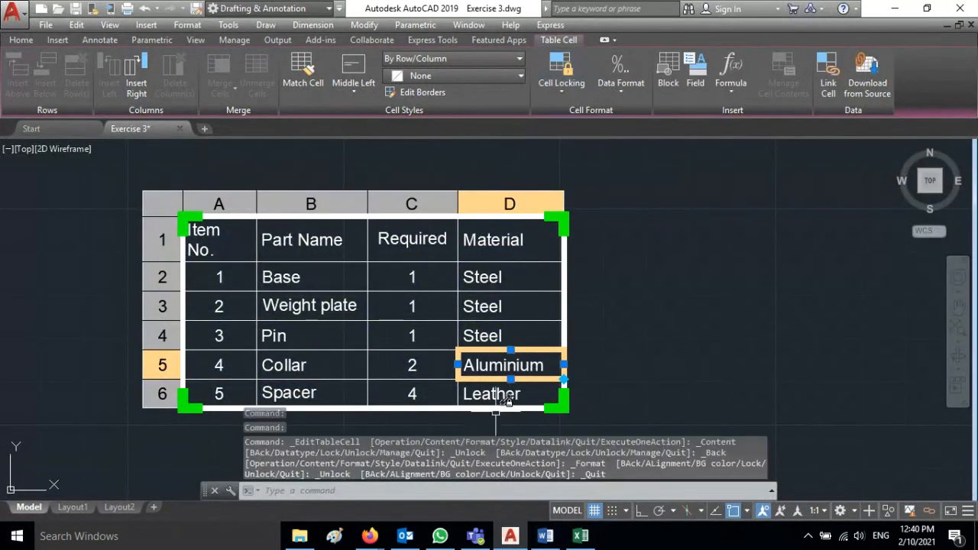
double_click(523, 367)
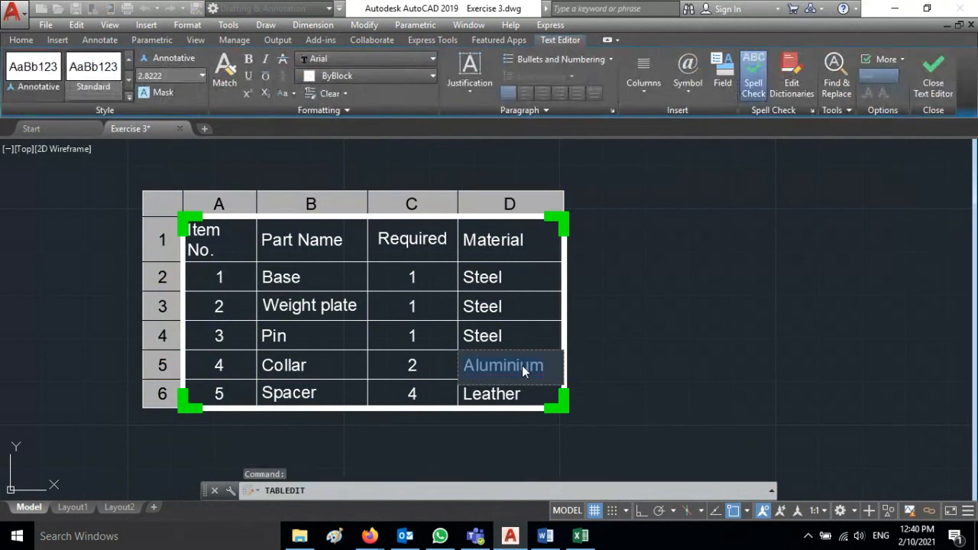
type("1020 ")
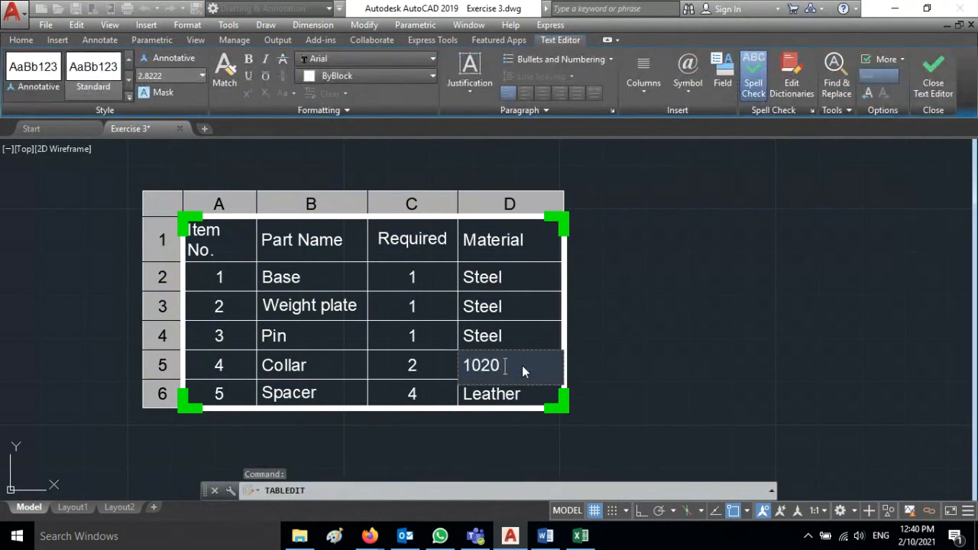
type("Steel")
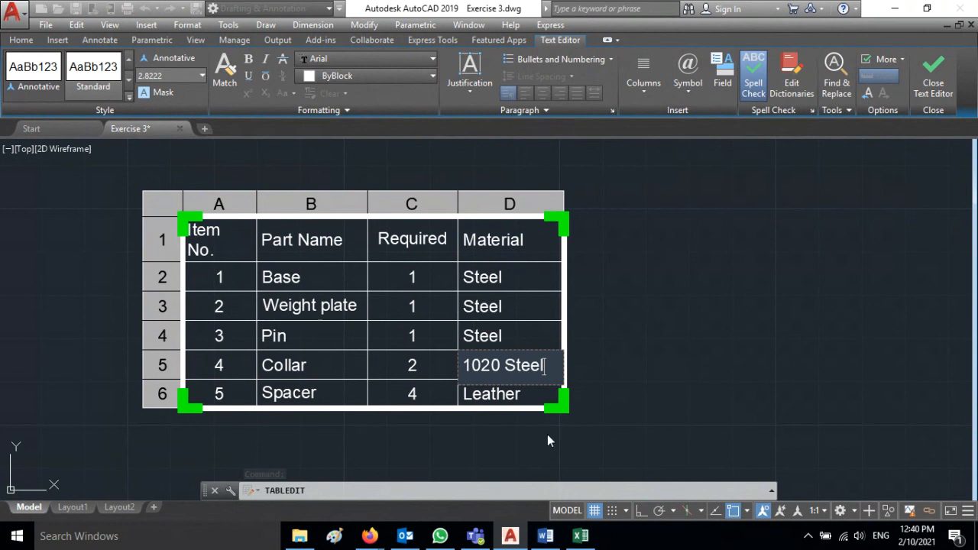
left_click(547, 441)
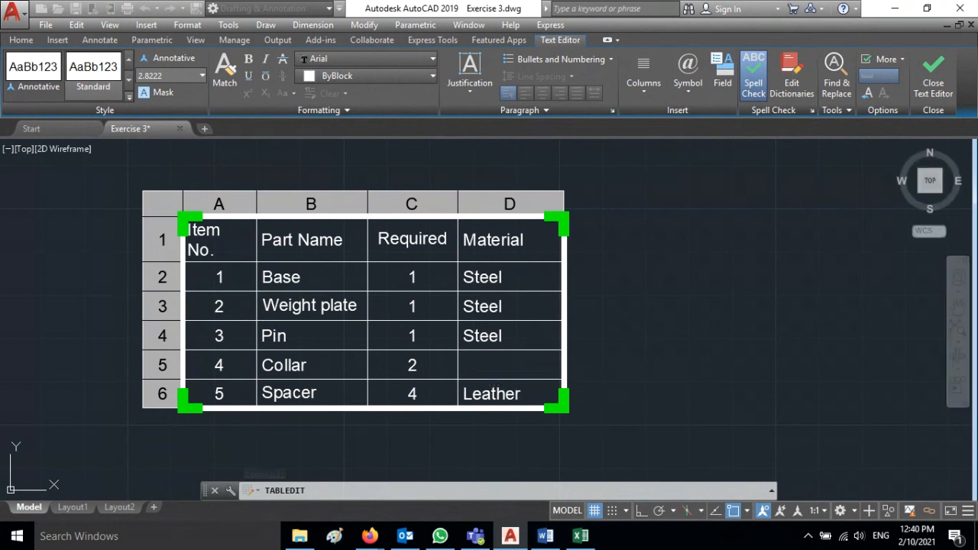
Check the Spacer's material in the Word exercise, and in AutoCAD unlock the Spacer's material cell and set it to Plastic.
left_click(546, 540)
double_click(537, 368)
key("alt+Tab")
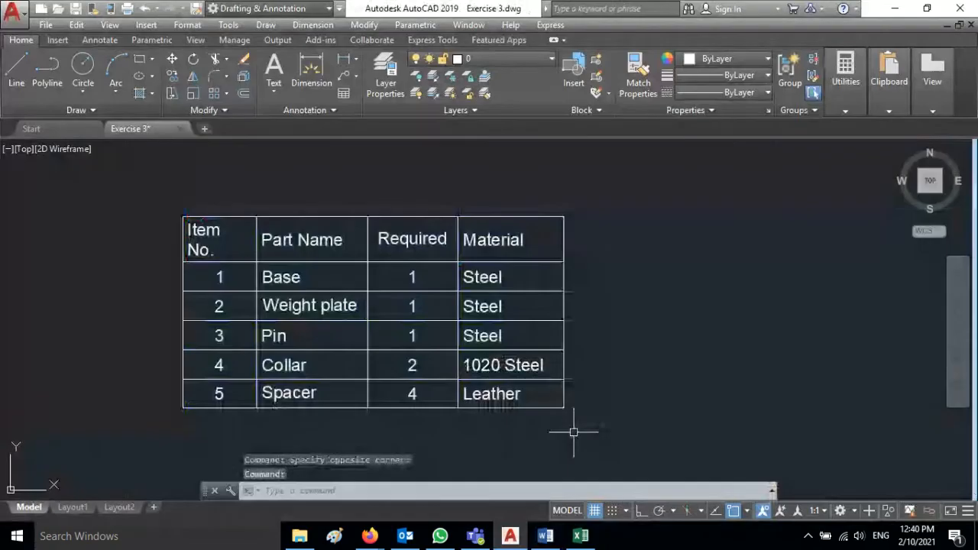
left_click(495, 401)
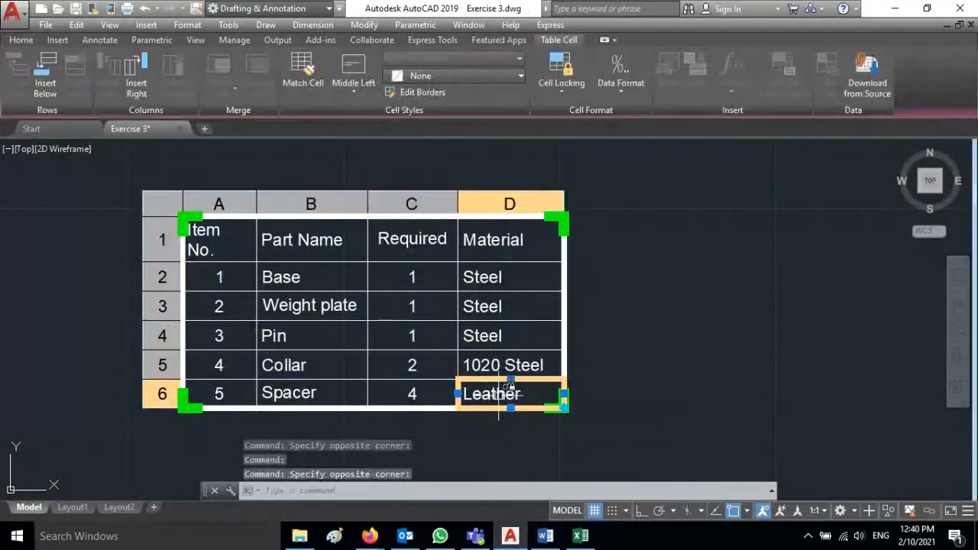
left_click(564, 90)
left_click(574, 109)
key("Delete")
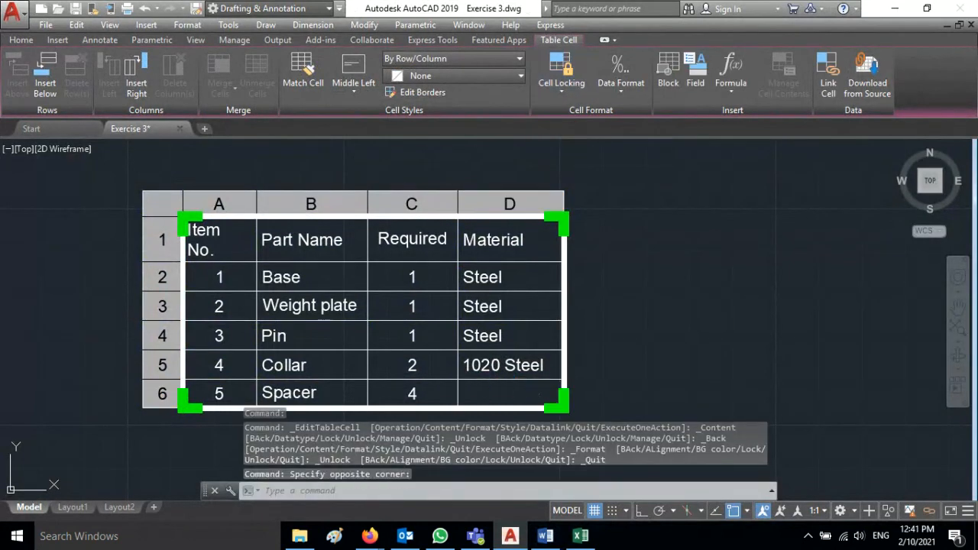
double_click(524, 396)
type("Pk")
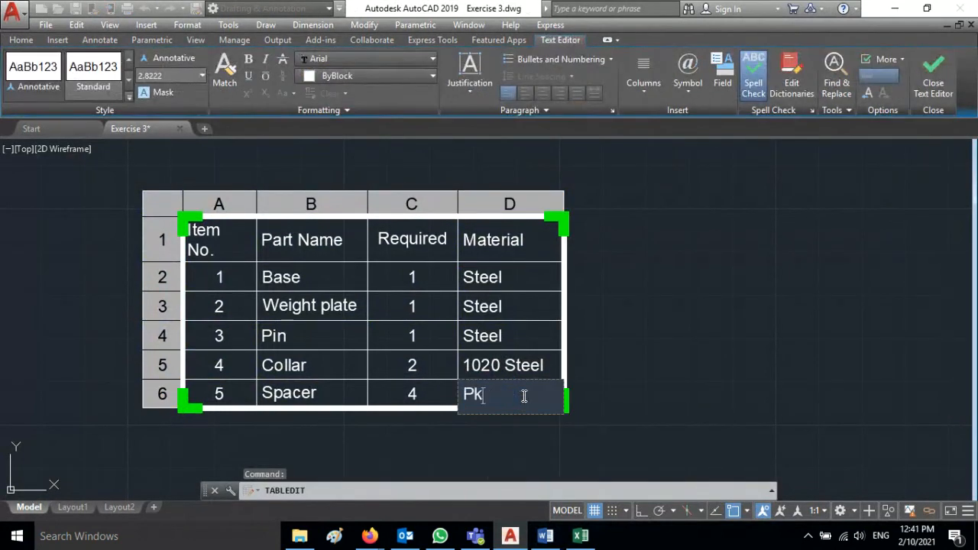
type("astic")
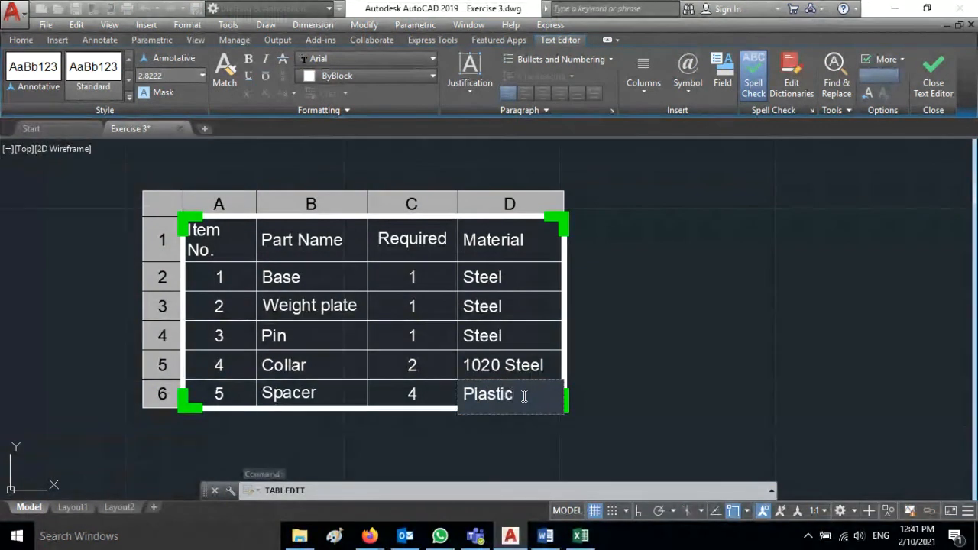
left_click(595, 413)
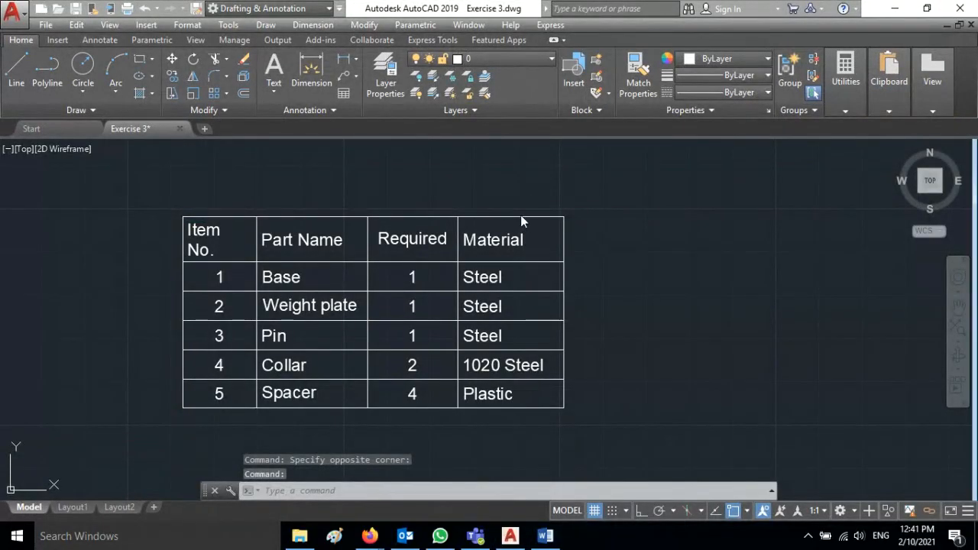
Select the whole part list table and write its data links to the external Excel source.
left_click(489, 218)
right_click(468, 221)
left_click(452, 201)
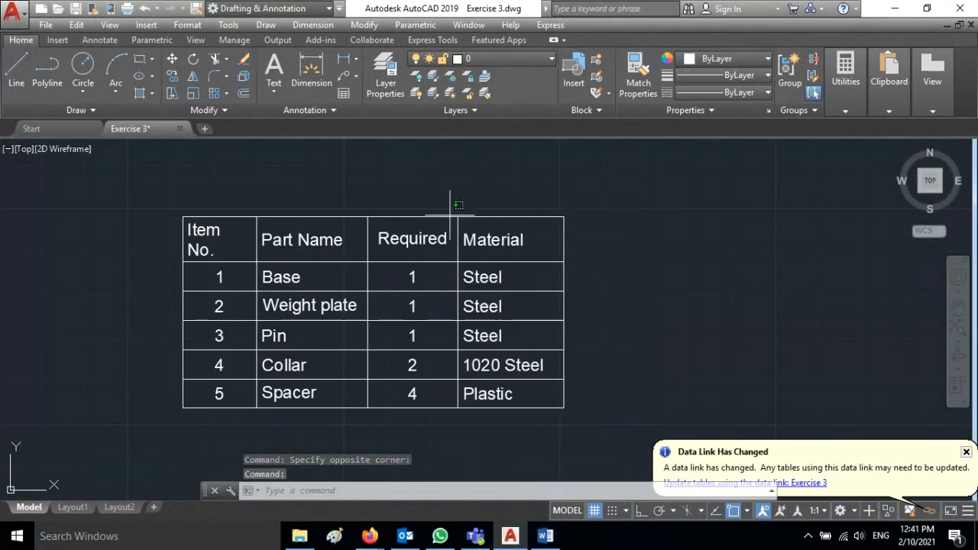
left_click_drag(452, 201, 450, 222)
right_click(451, 222)
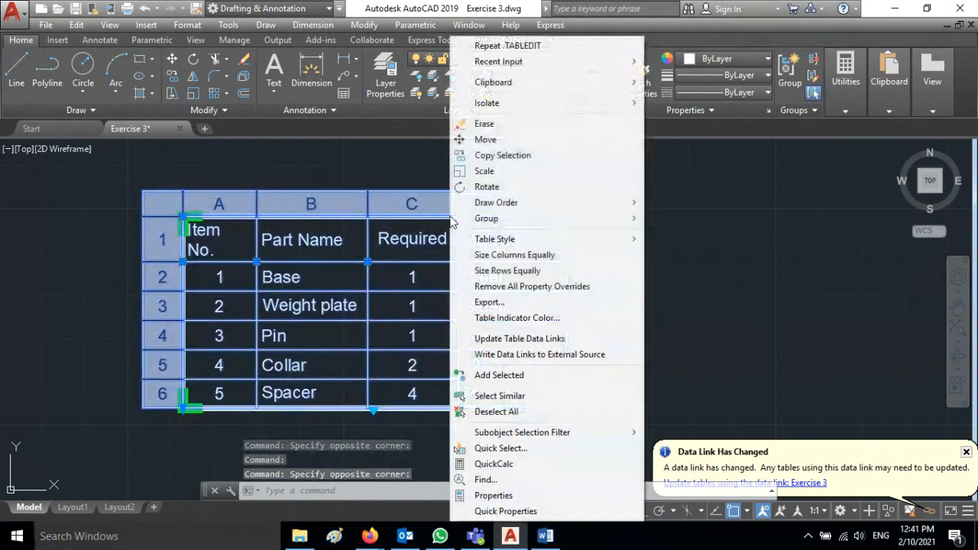
left_click(536, 363)
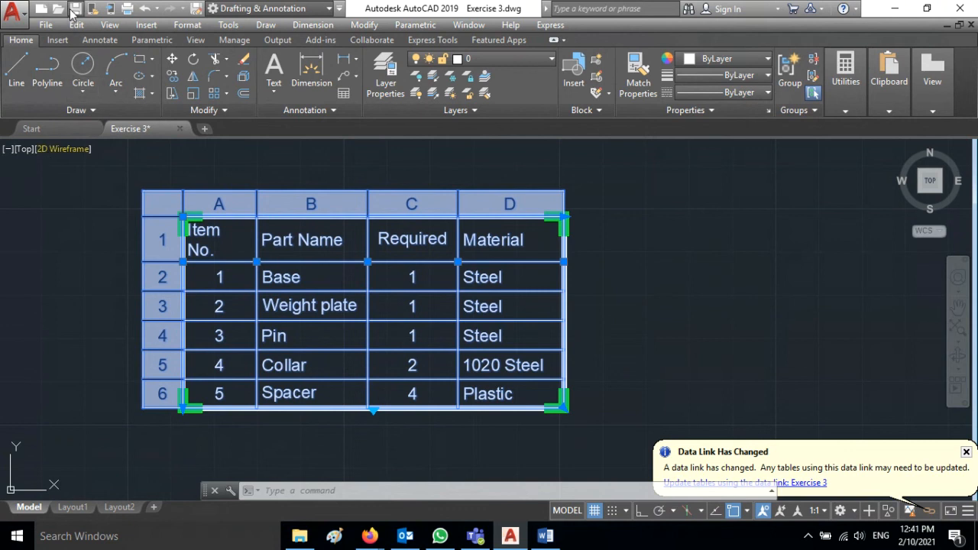
Deselect the table, save the Exercise 3 drawing and close it.
key("Escape")
key("ctrl+s")
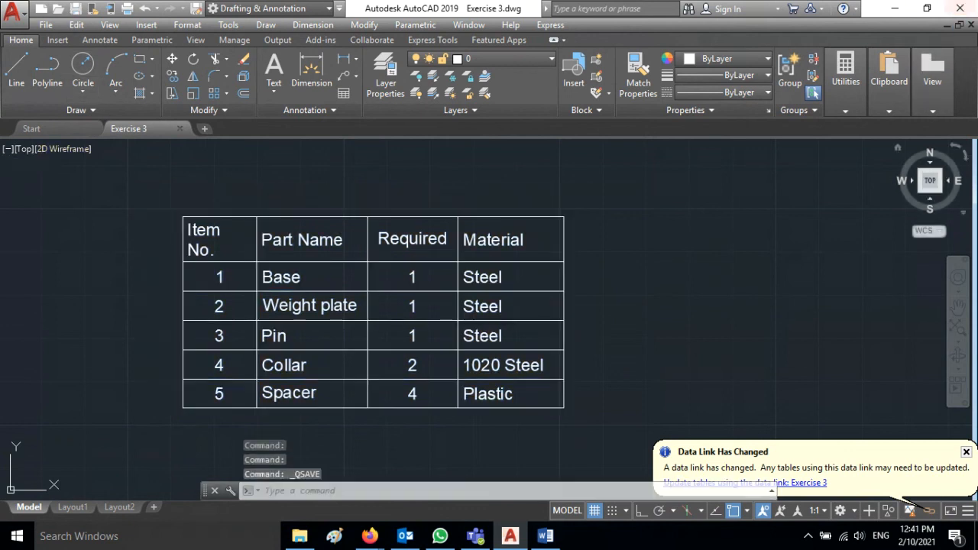
left_click(180, 128)
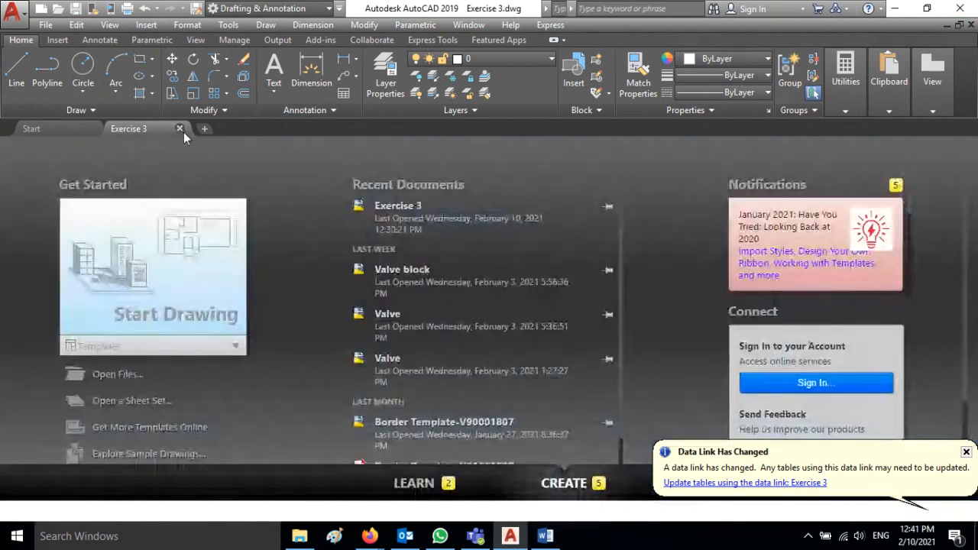
Open the Exercise 3 workbook in Excel and check the Pin, Collar and Spacer materials and the Spacer's required quantity.
left_click(299, 536)
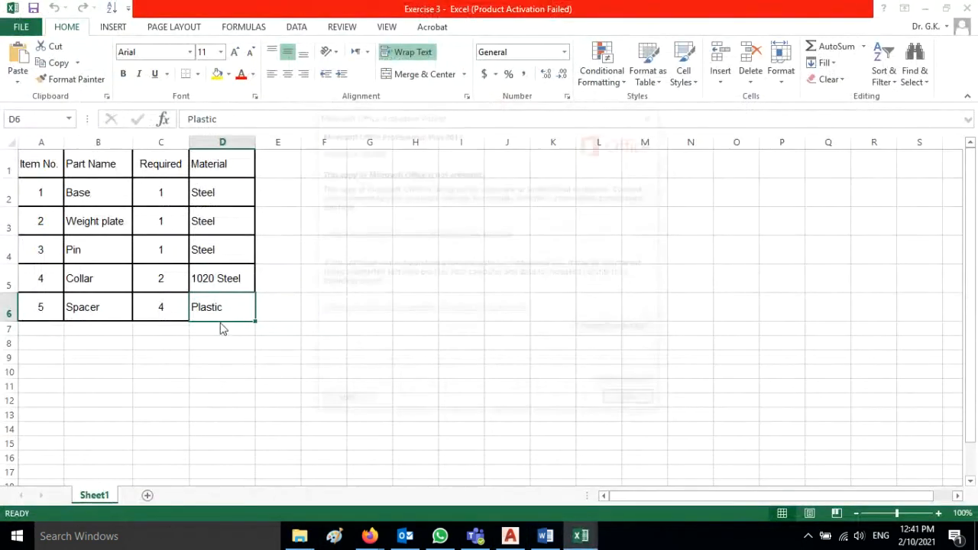
left_click(637, 405)
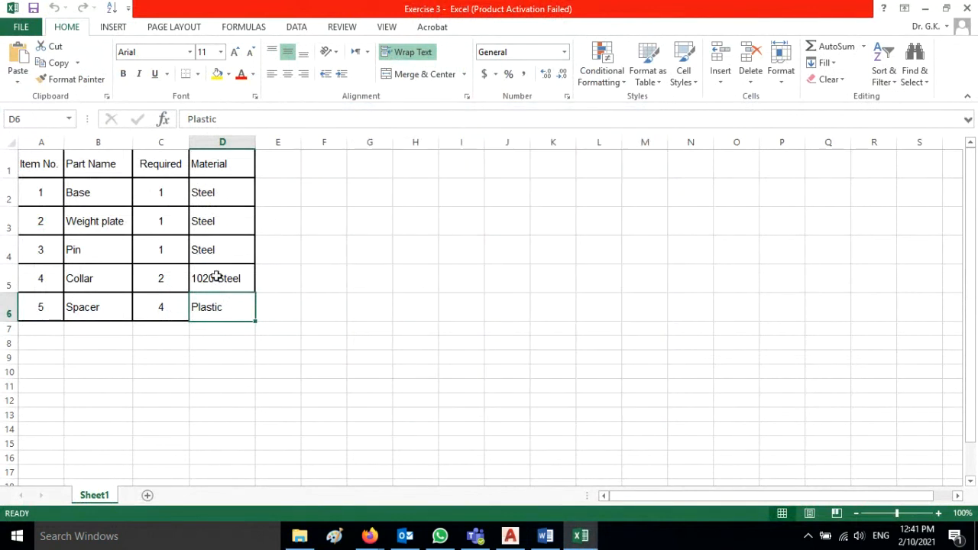
left_click(215, 280)
left_click(234, 306)
left_click(223, 253)
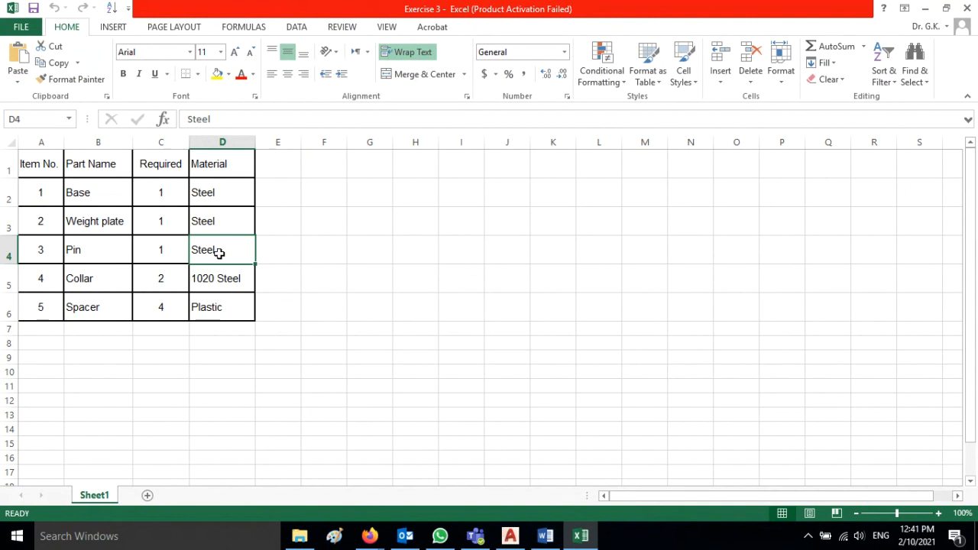
left_click(138, 314)
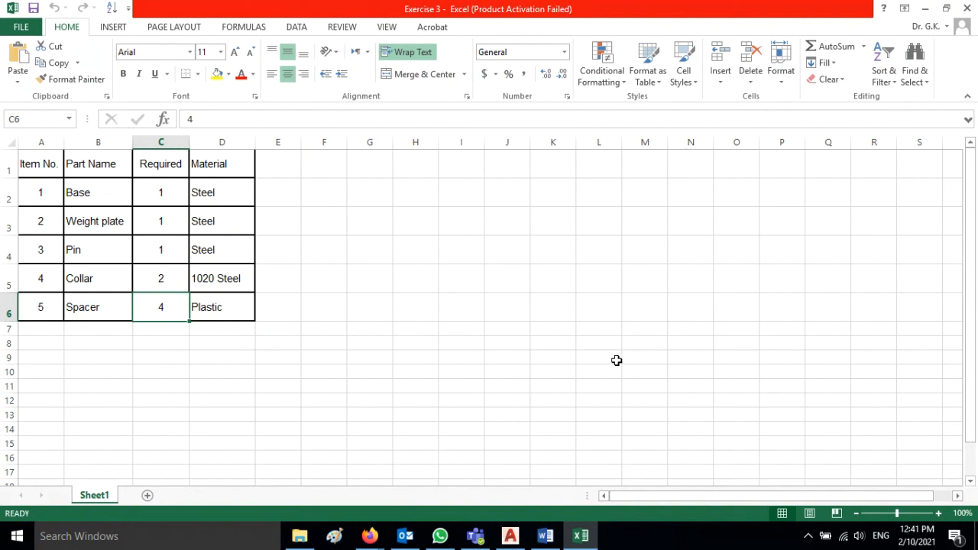
Review the Exercise 3 instructions in Word down to the saving requirement, and switch to the course room in Firefox.
left_click(545, 535)
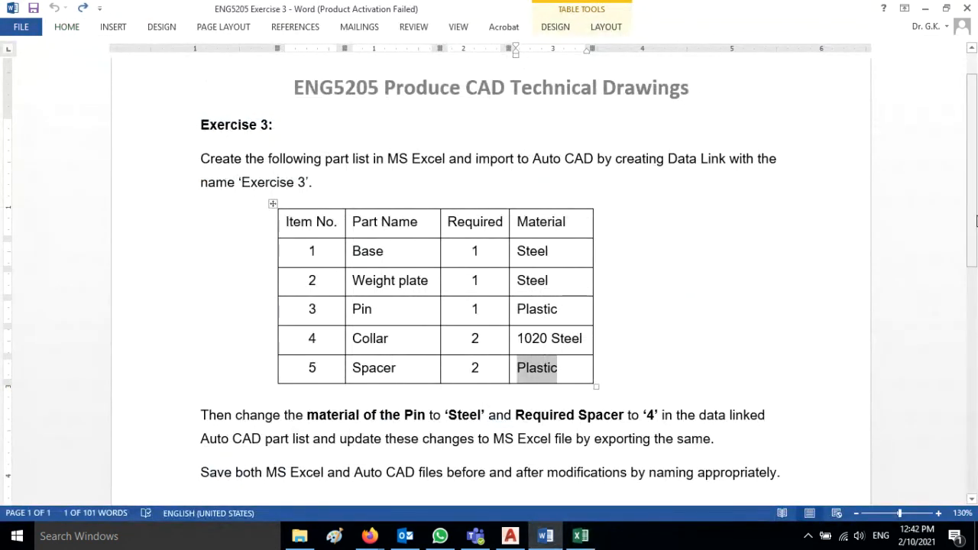
left_click_drag(976, 221, 975, 239)
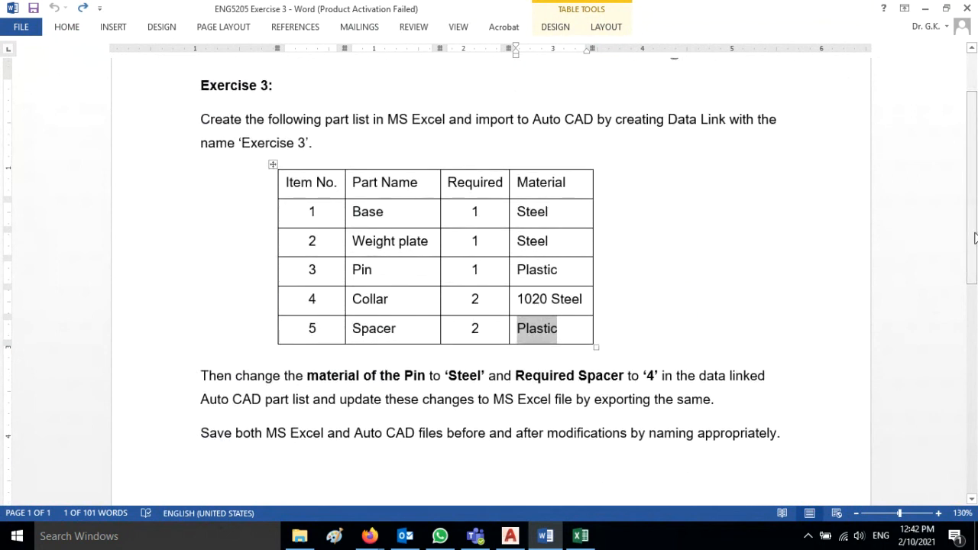
left_click(595, 330)
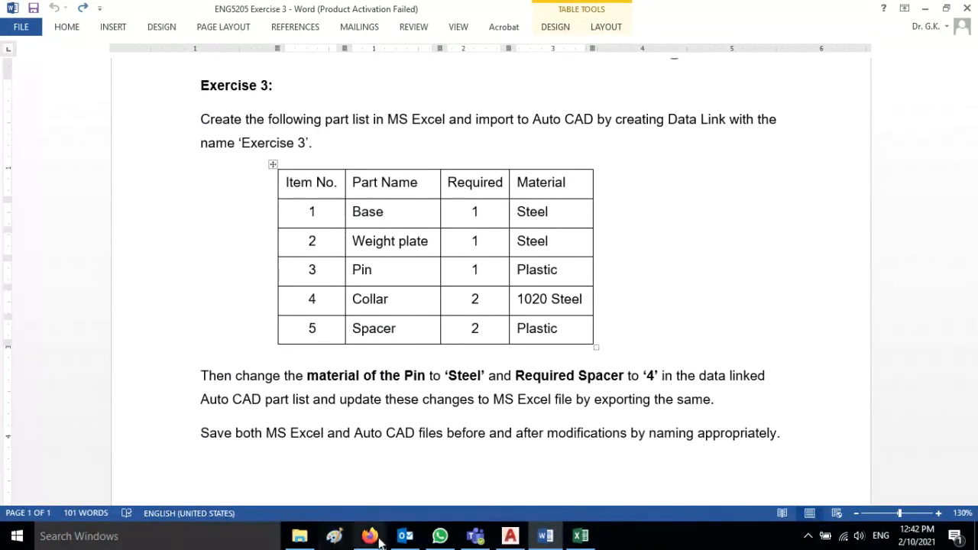
mouse_move(376, 539)
left_click(346, 511)
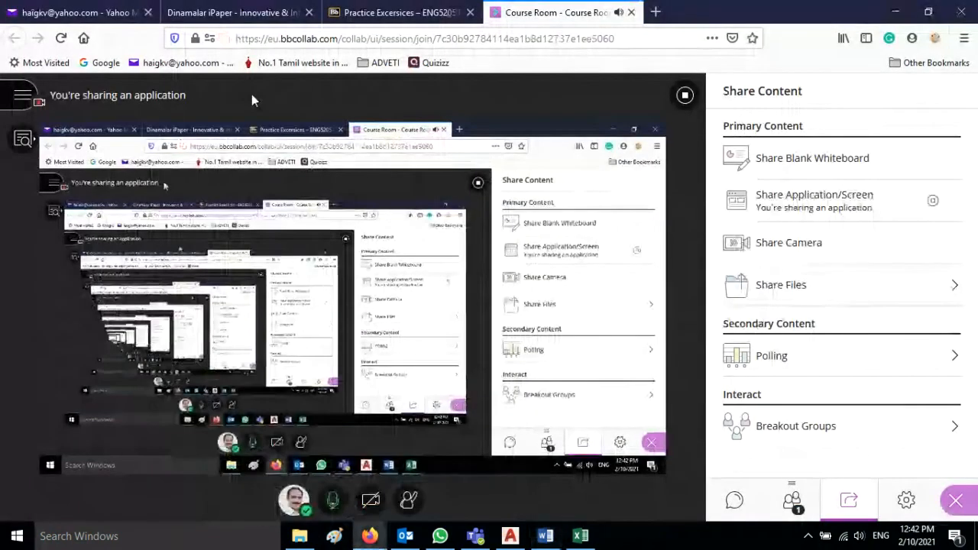